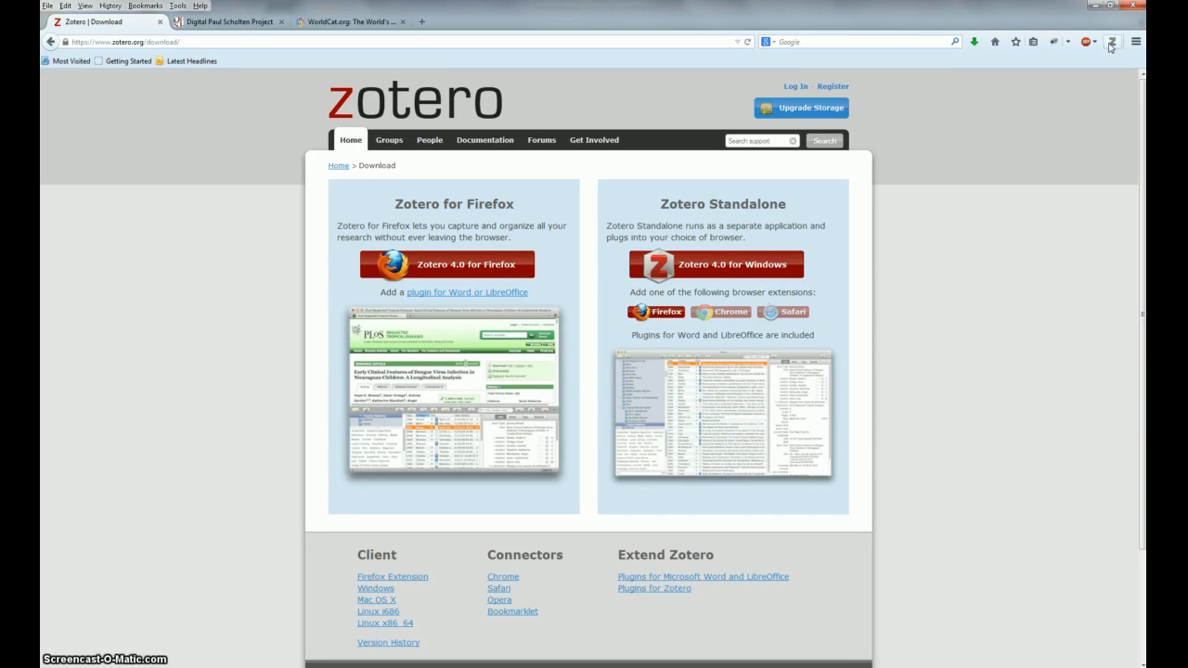
- Open the Zotero pane in the browser and display the items in My Library
left_click(1109, 46)
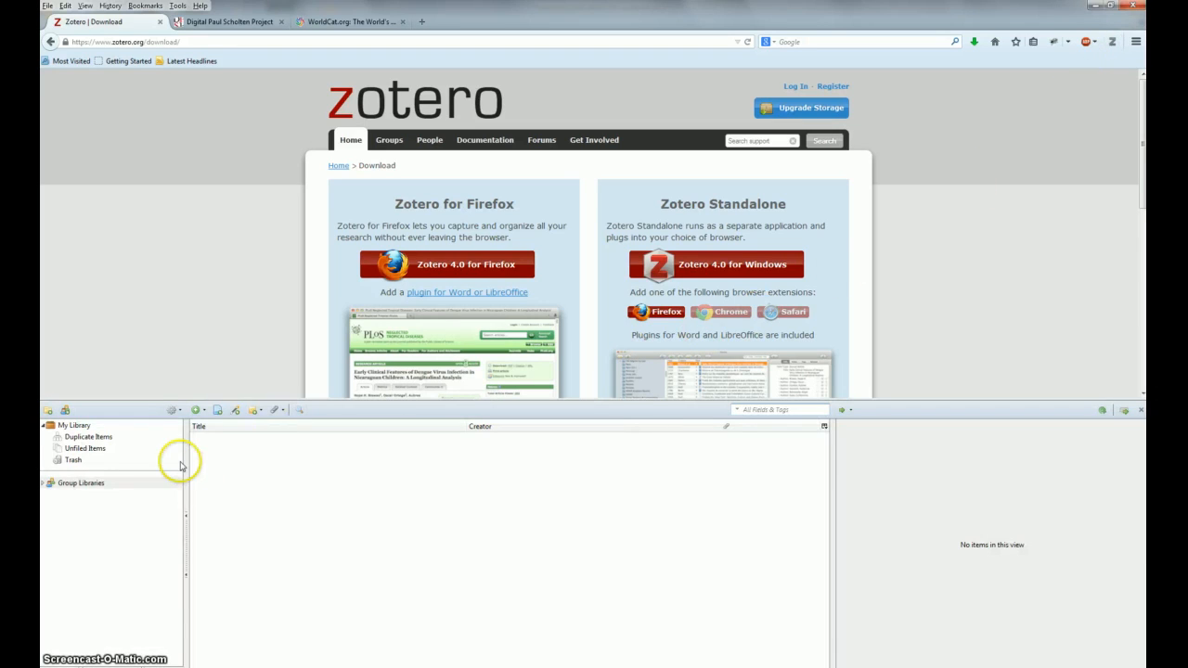
left_click(81, 425)
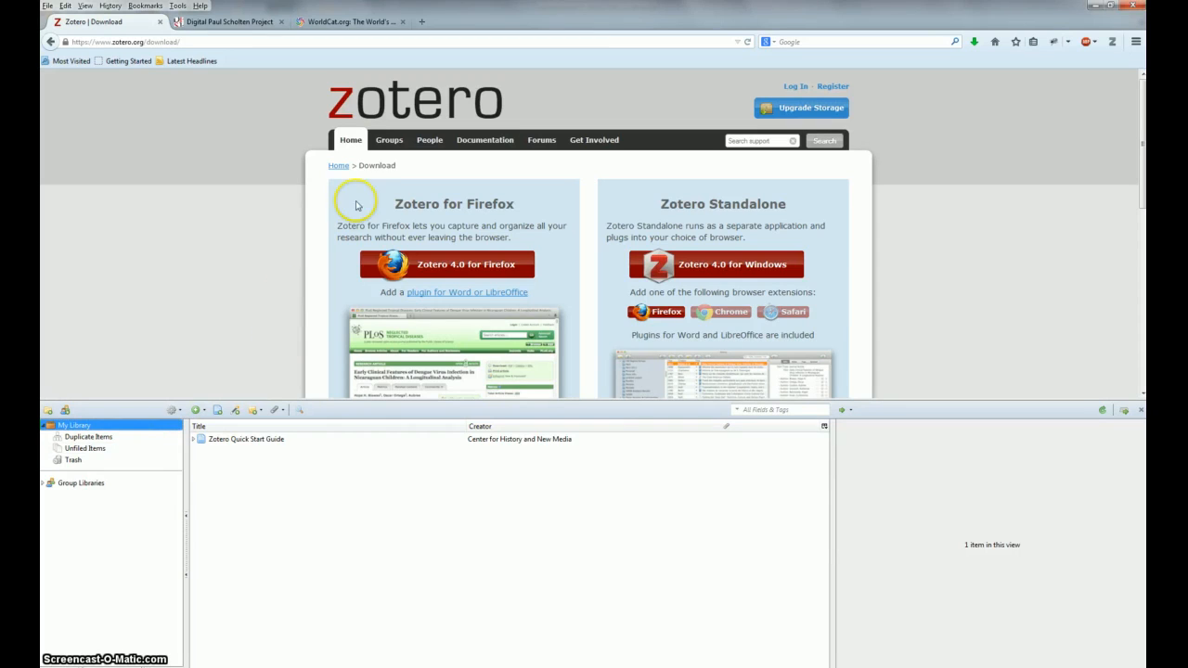
- Look at the Methodology topics on the Digital Paul Scholten Project website, and return to the Zotero download page
left_click(226, 22)
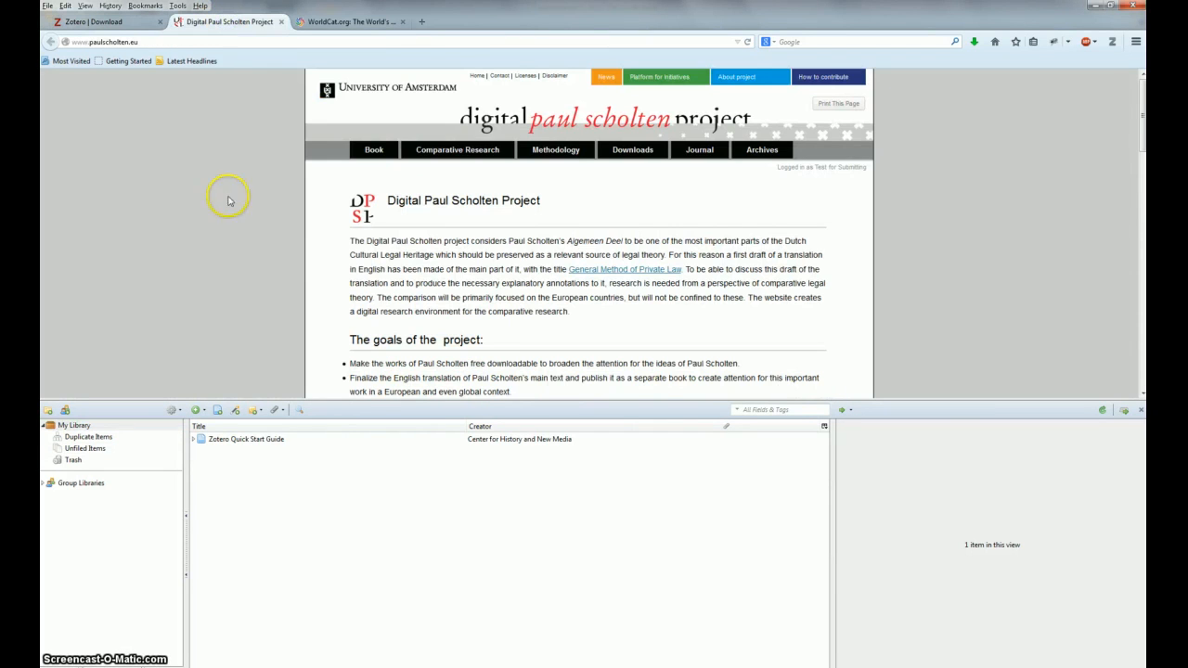
mouse_move(555, 152)
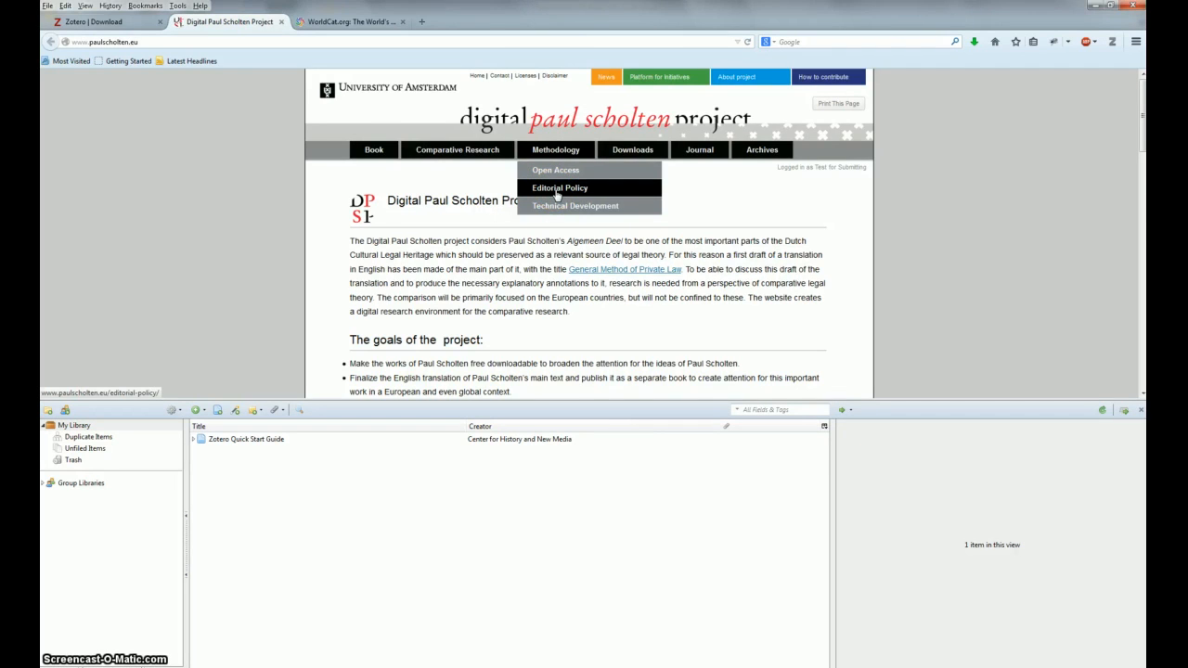
left_click(92, 22)
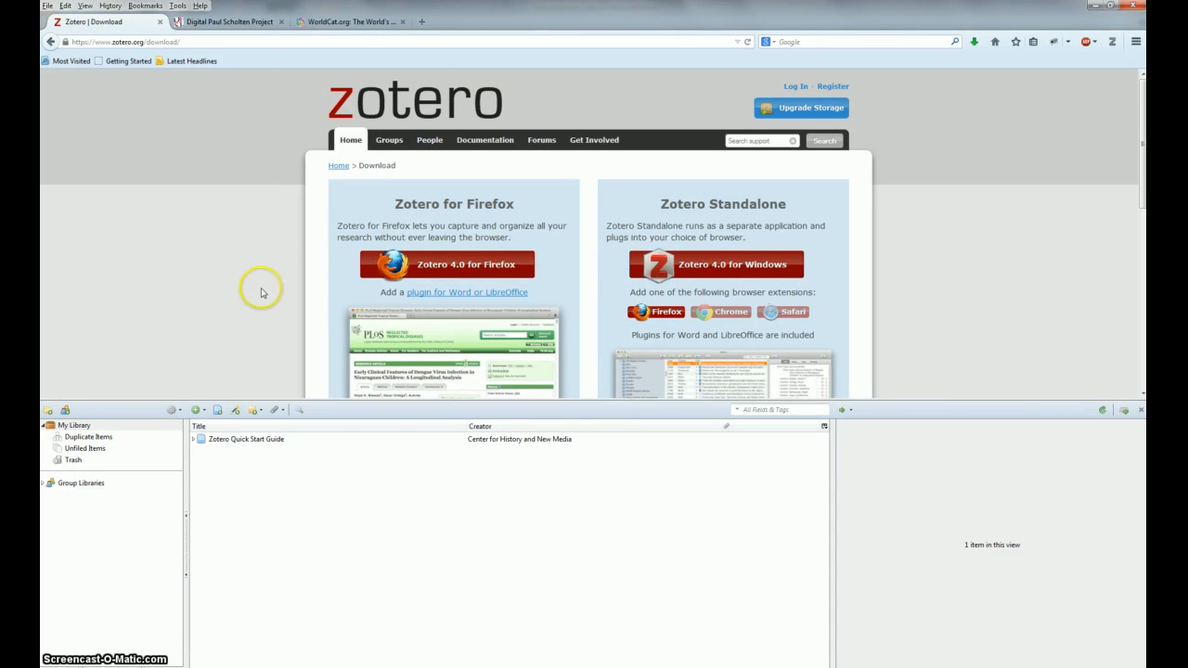
- Confirm the account's Sync settings in Zotero's preferences and display the Digital Paul Scholten Project group library
left_click(173, 410)
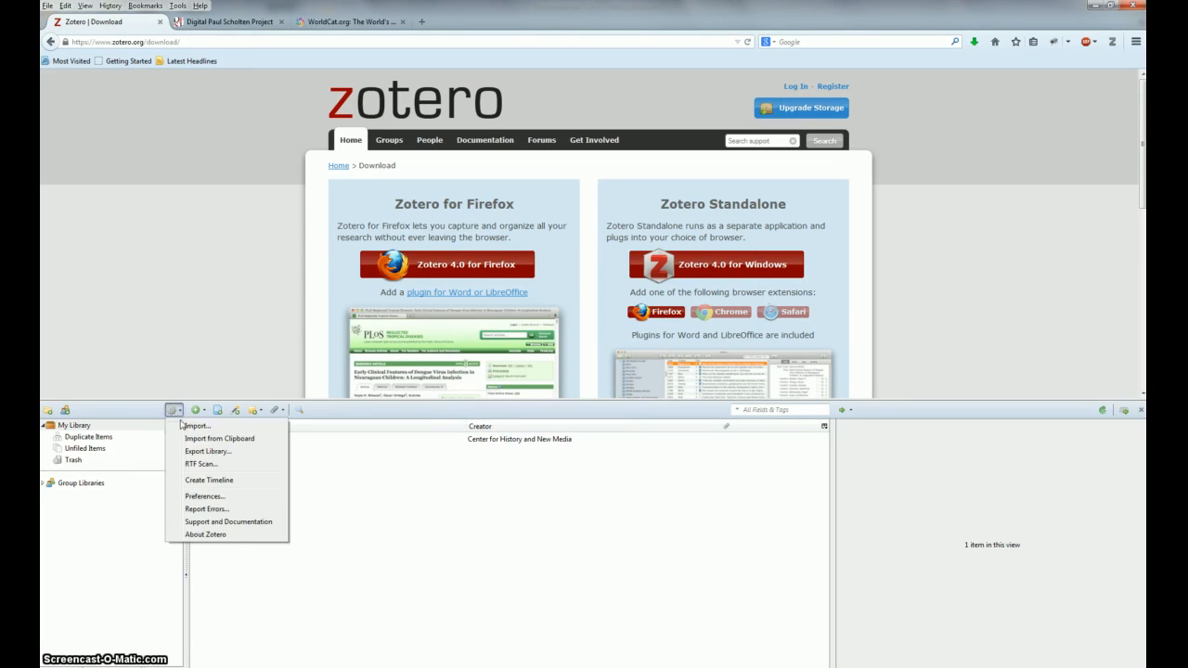
left_click(205, 498)
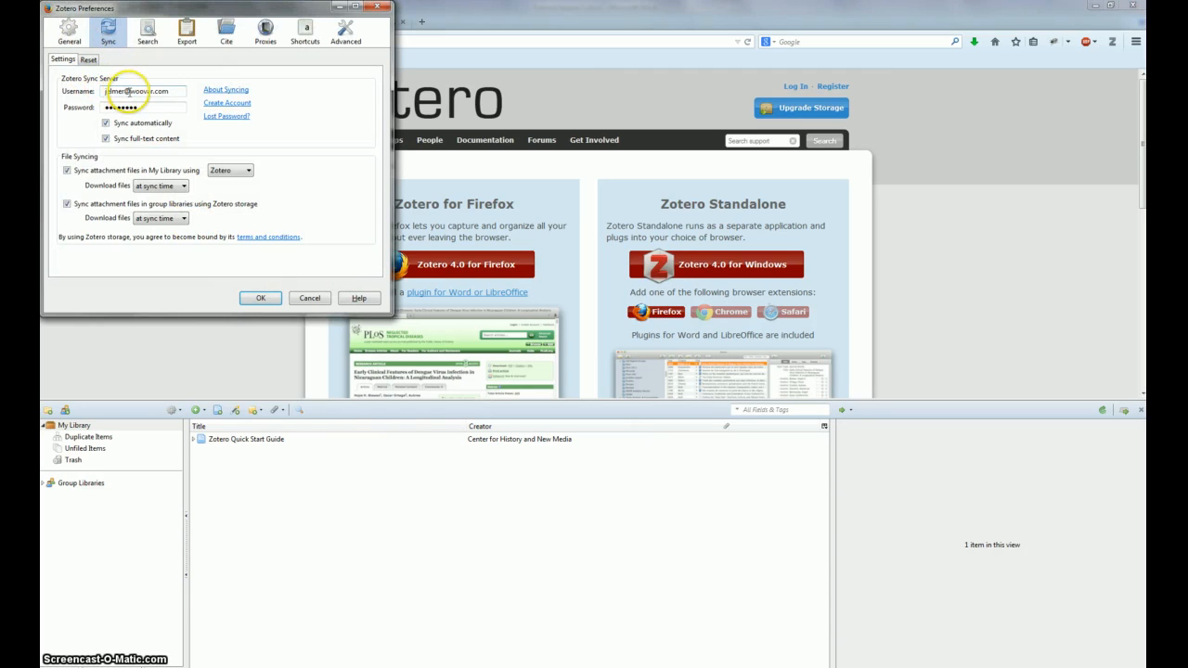
left_click(68, 32)
left_click(108, 32)
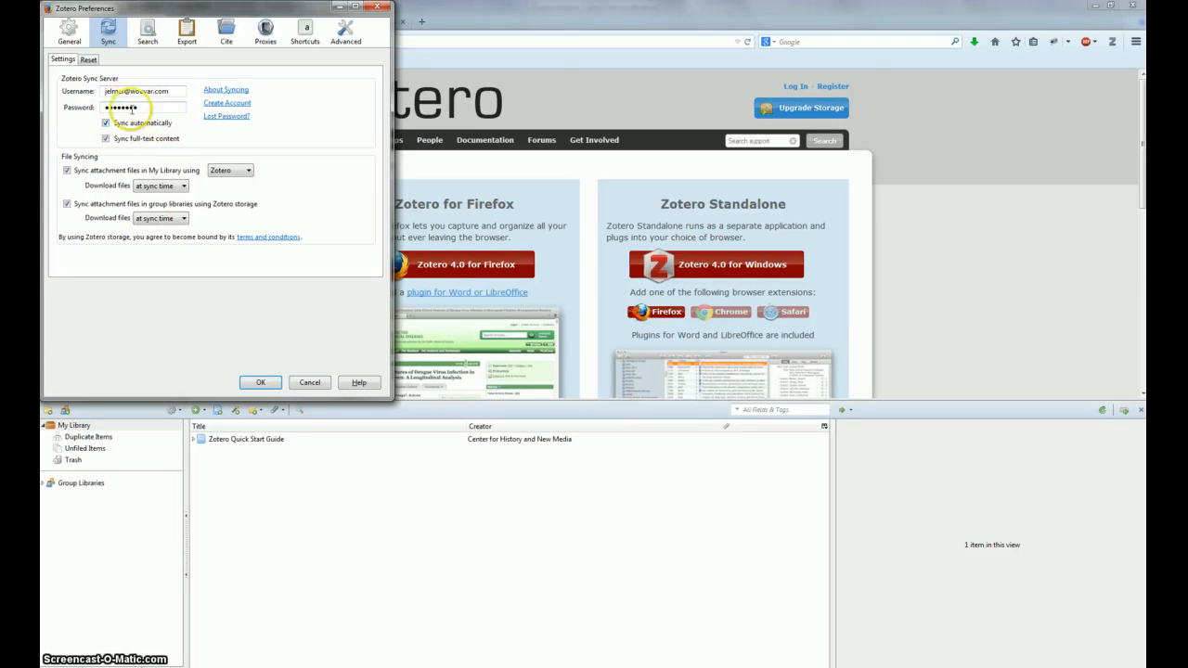
left_click(261, 383)
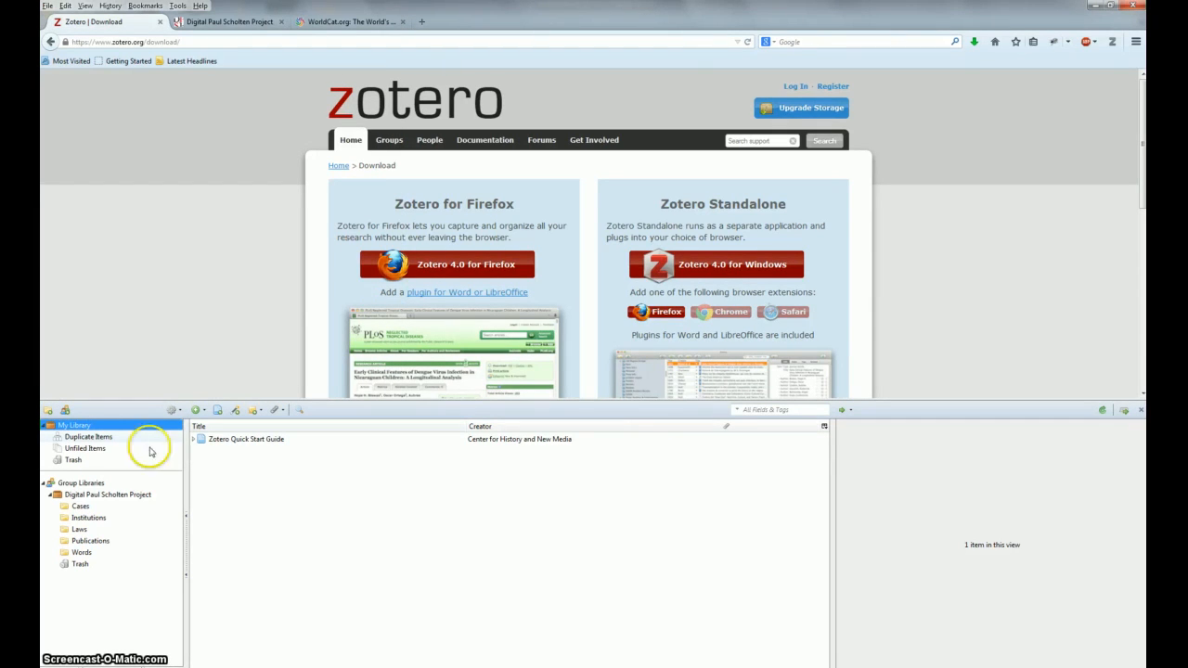
left_click(104, 495)
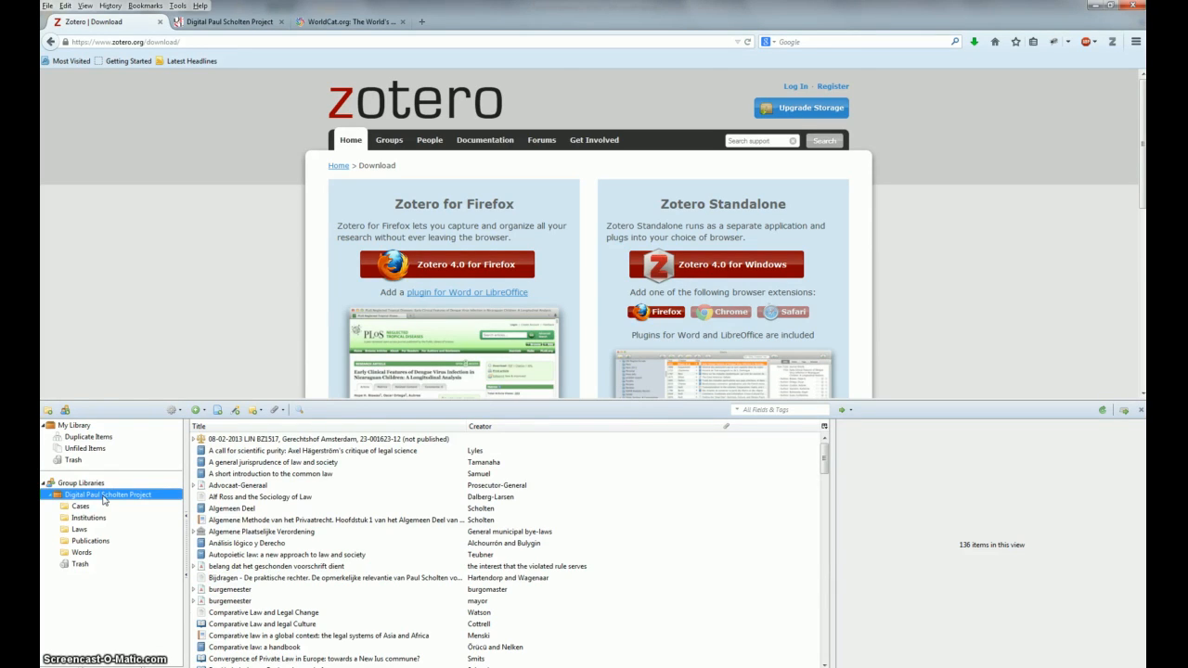
- Create a new collection in My Library, named with the owner's first name followed by "- test"
left_click(92, 426)
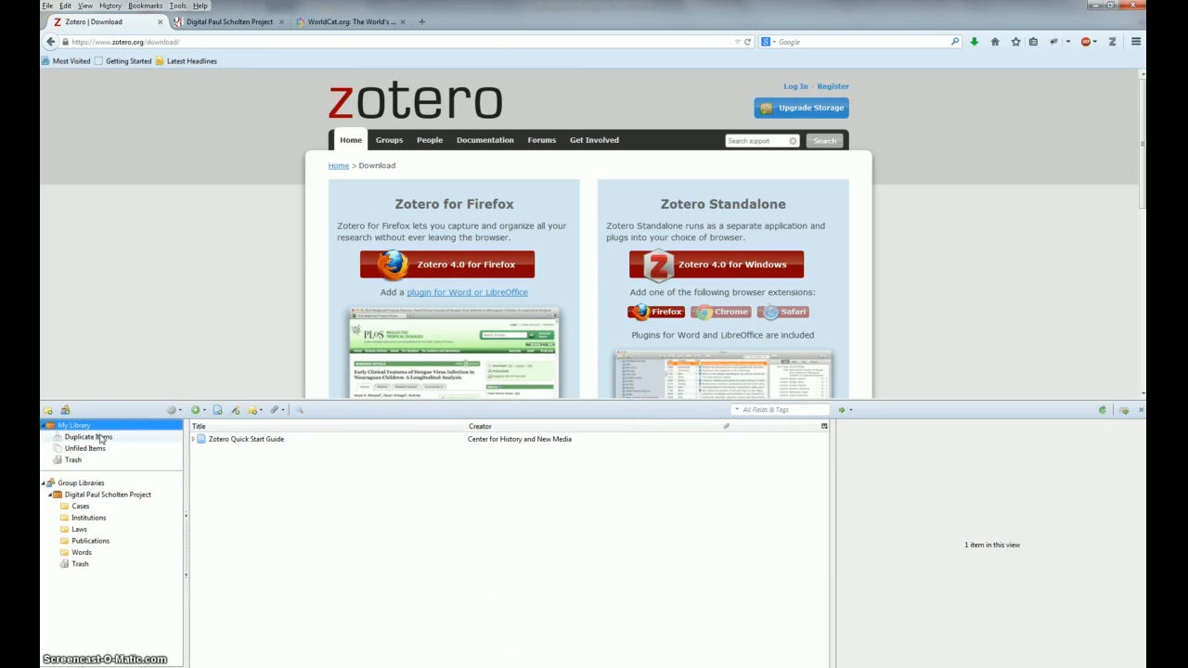
left_click(50, 411)
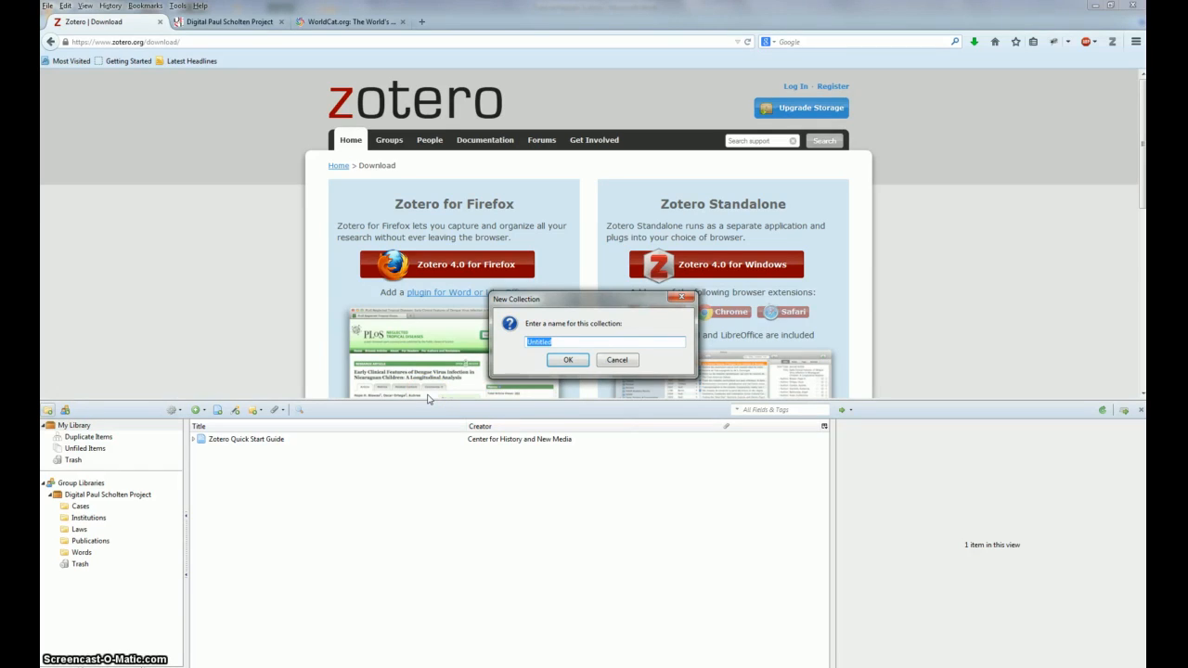
type("Ielmer - test")
key("Return")
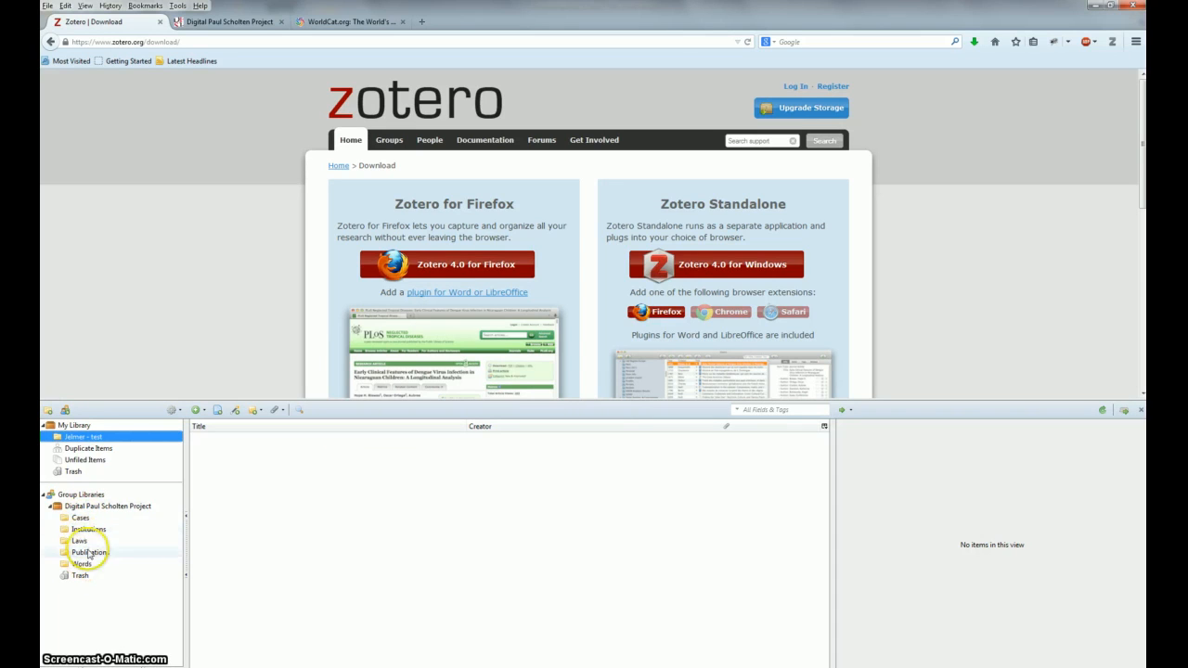
- Add a subcollection named Cases to the new personal test collection
right_click(83, 432)
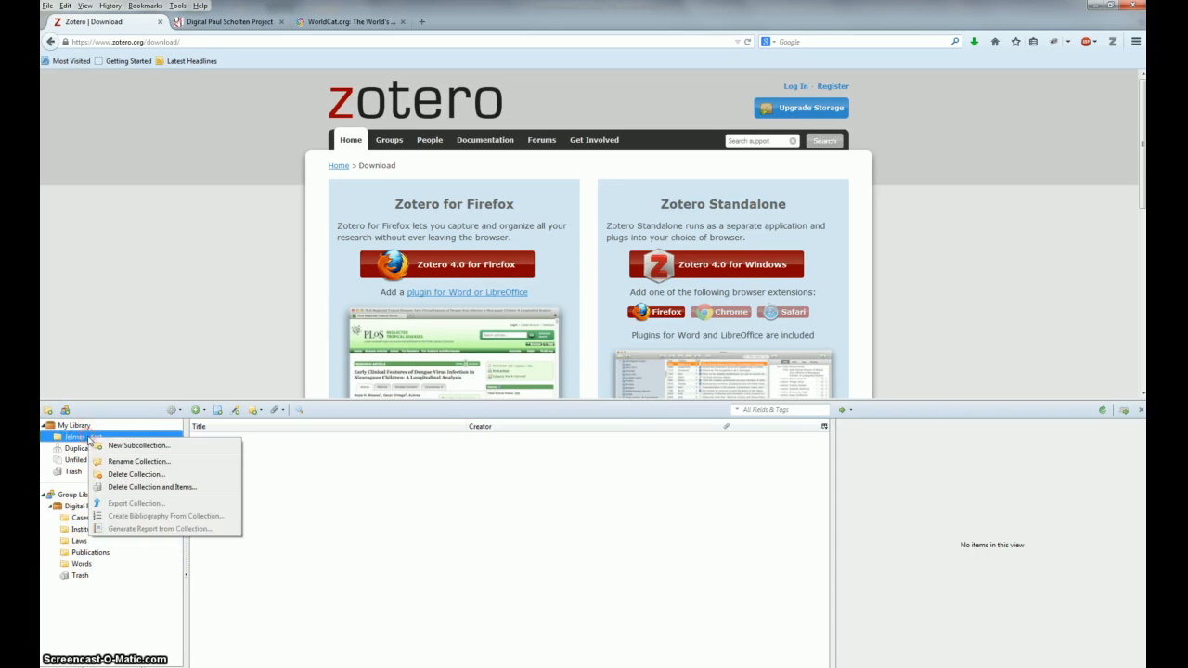
left_click(111, 447)
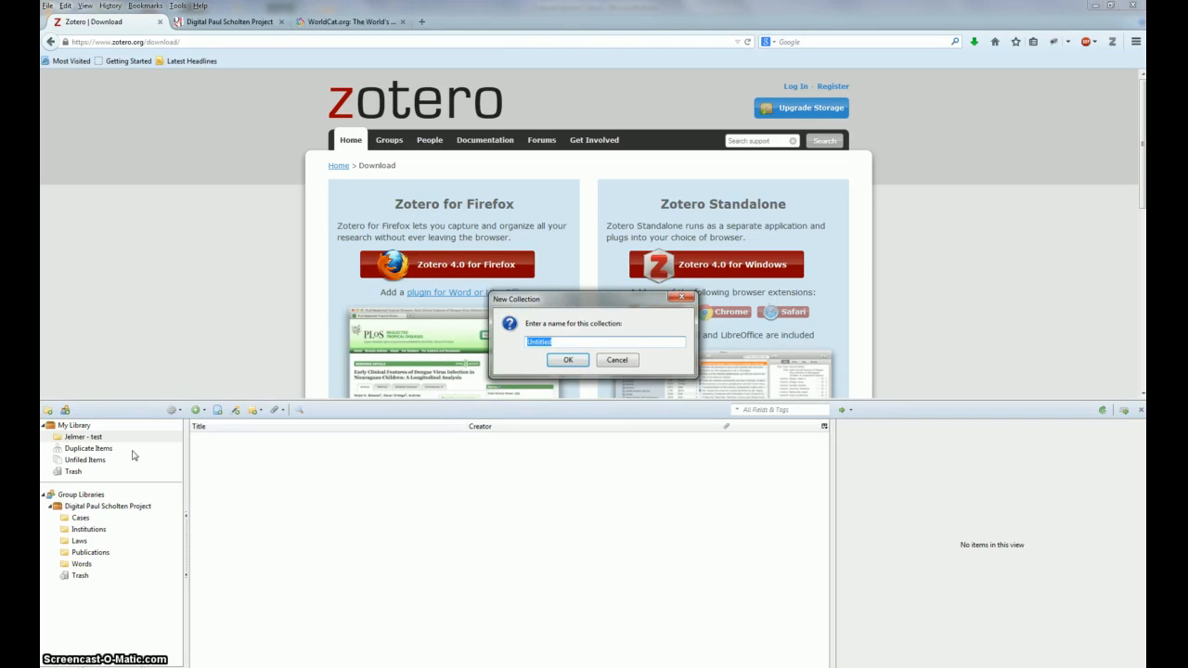
type("Cas")
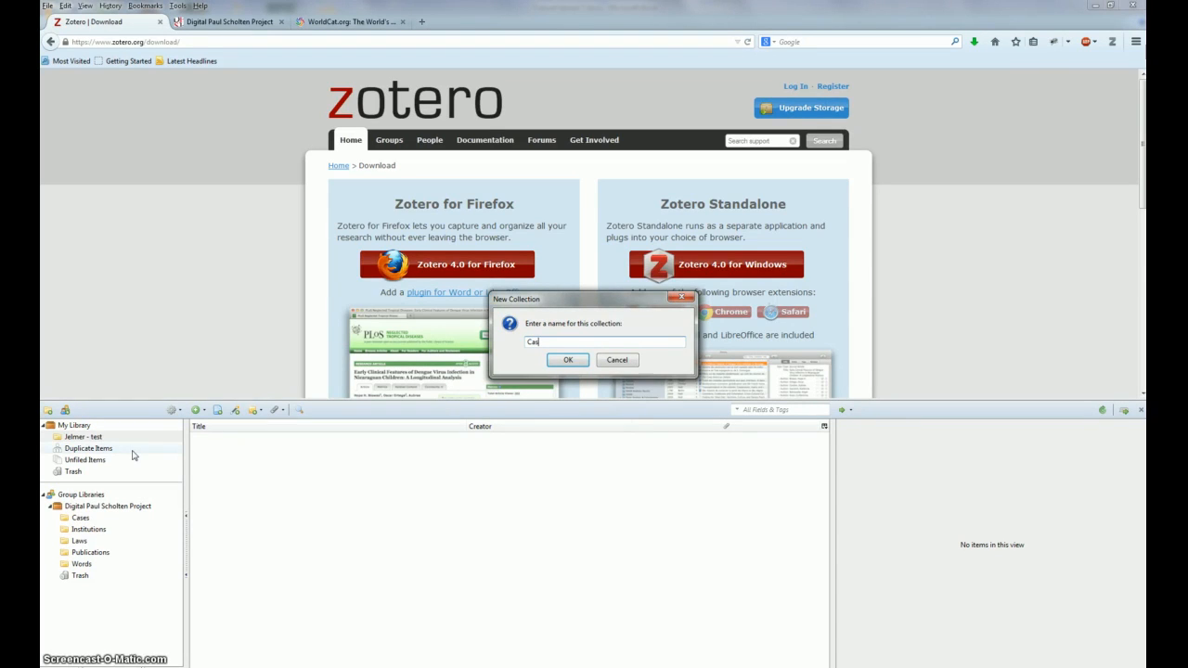
type("eses")
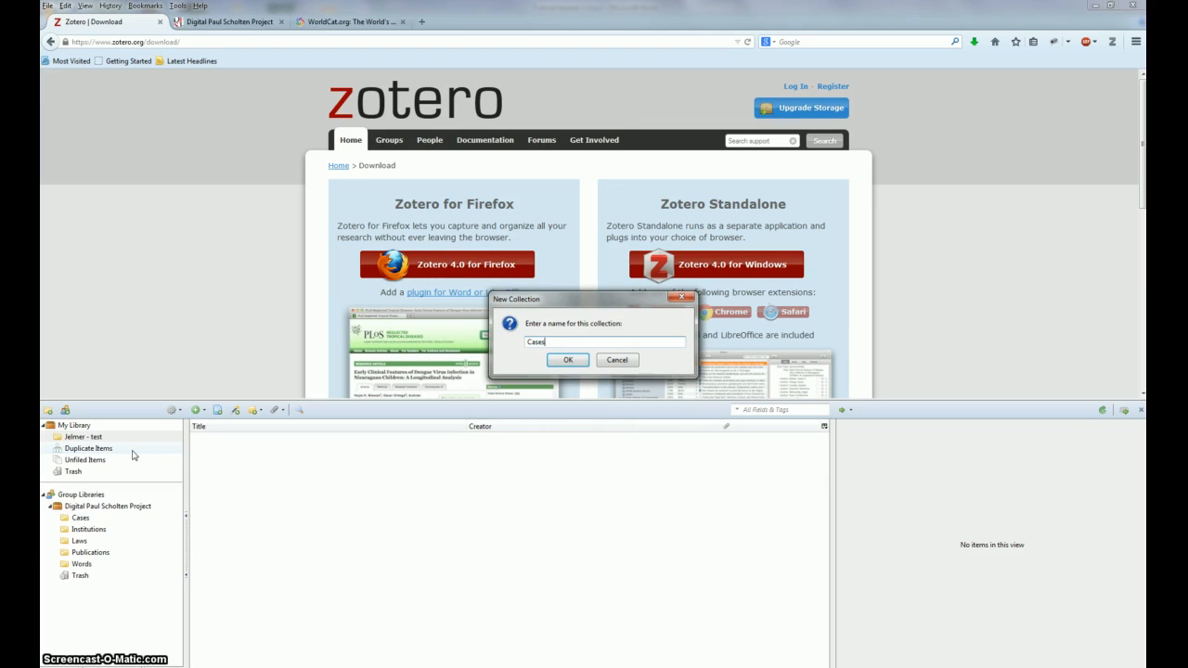
key("Return")
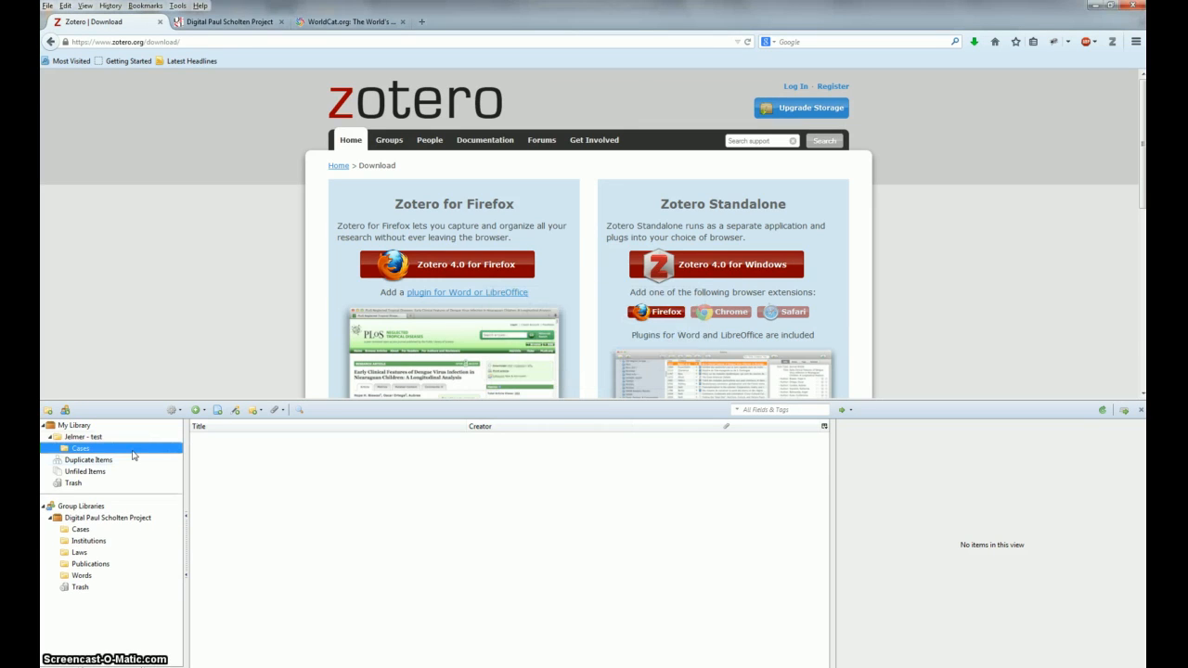
- Add a subcollection named Institutions to the personal test collection
left_click(85, 436)
right_click(88, 437)
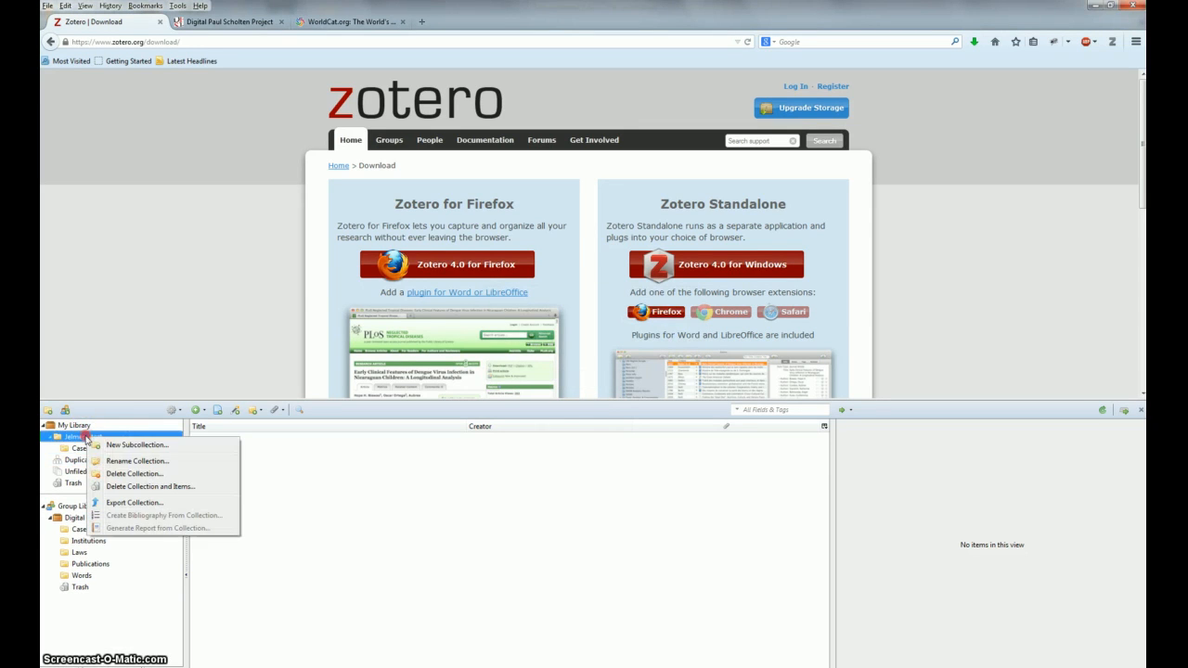
left_click(106, 447)
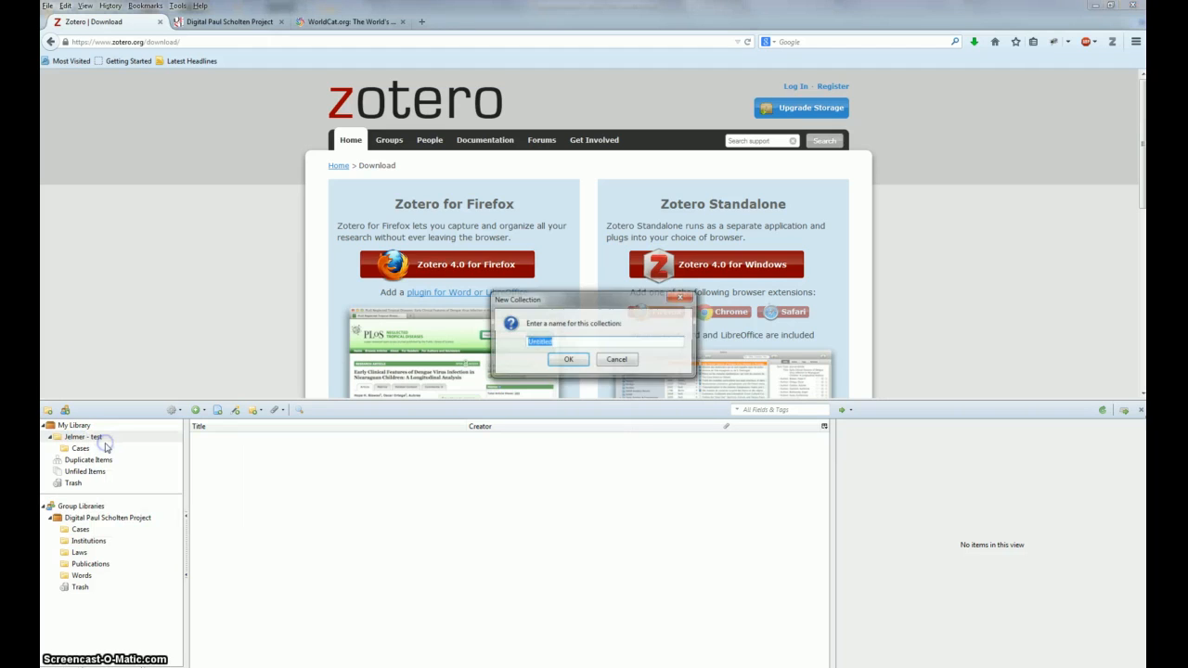
type("Institutions")
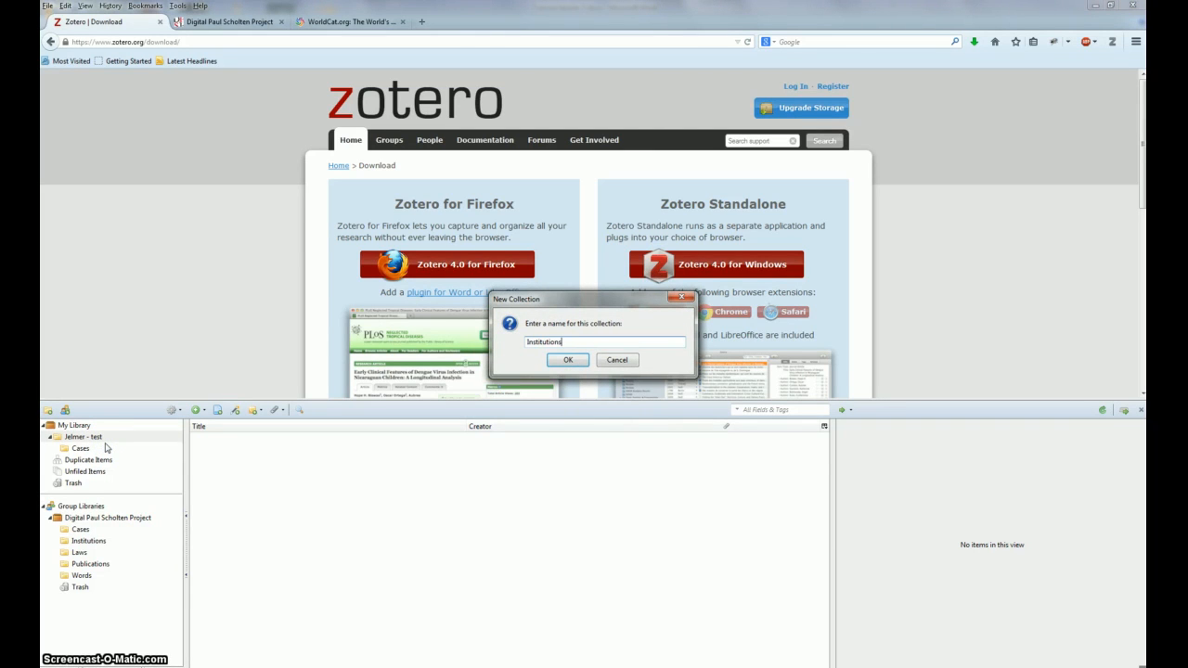
key("Return")
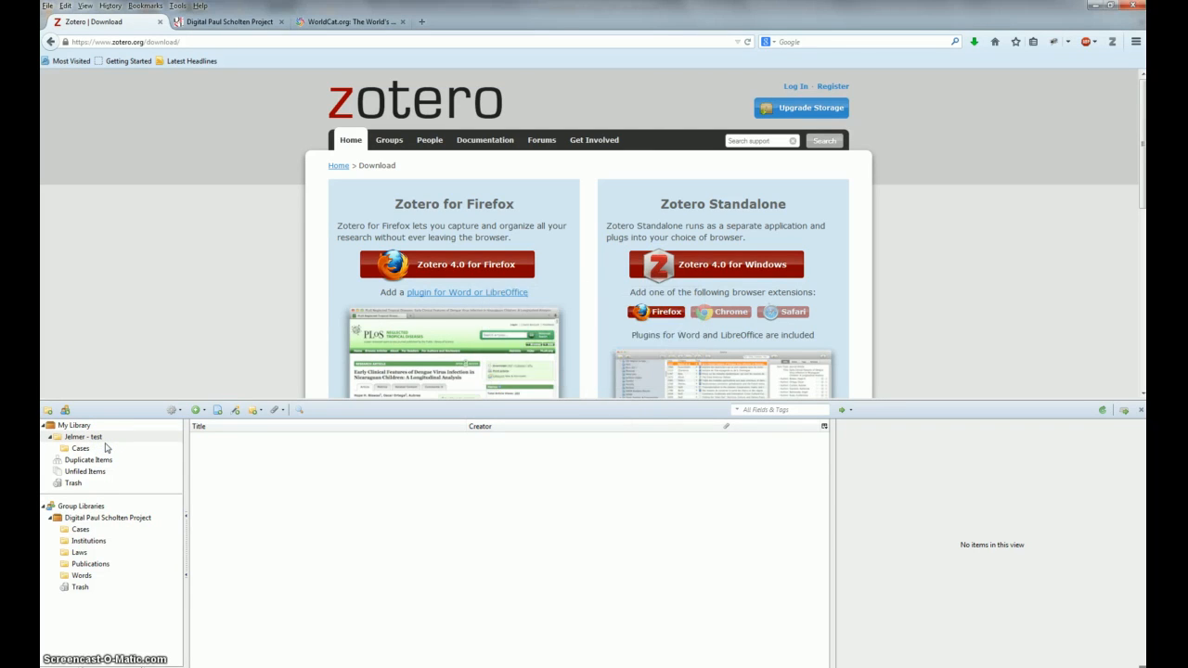
- Add a subcollection named Laws to the personal test collection
left_click(91, 450)
right_click(109, 450)
right_click(107, 434)
left_click(115, 446)
type("Laws")
key("Return")
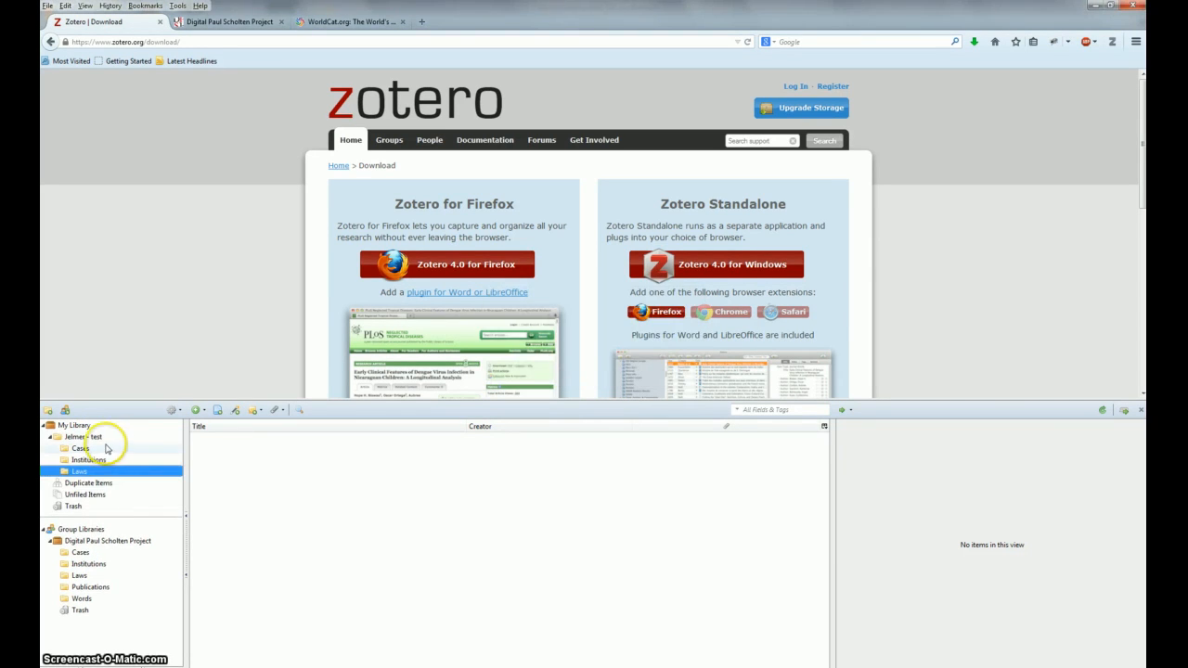
- Add the subcollections Publications and Words to the personal test collection
left_click(99, 438)
right_click(99, 441)
left_click(112, 447)
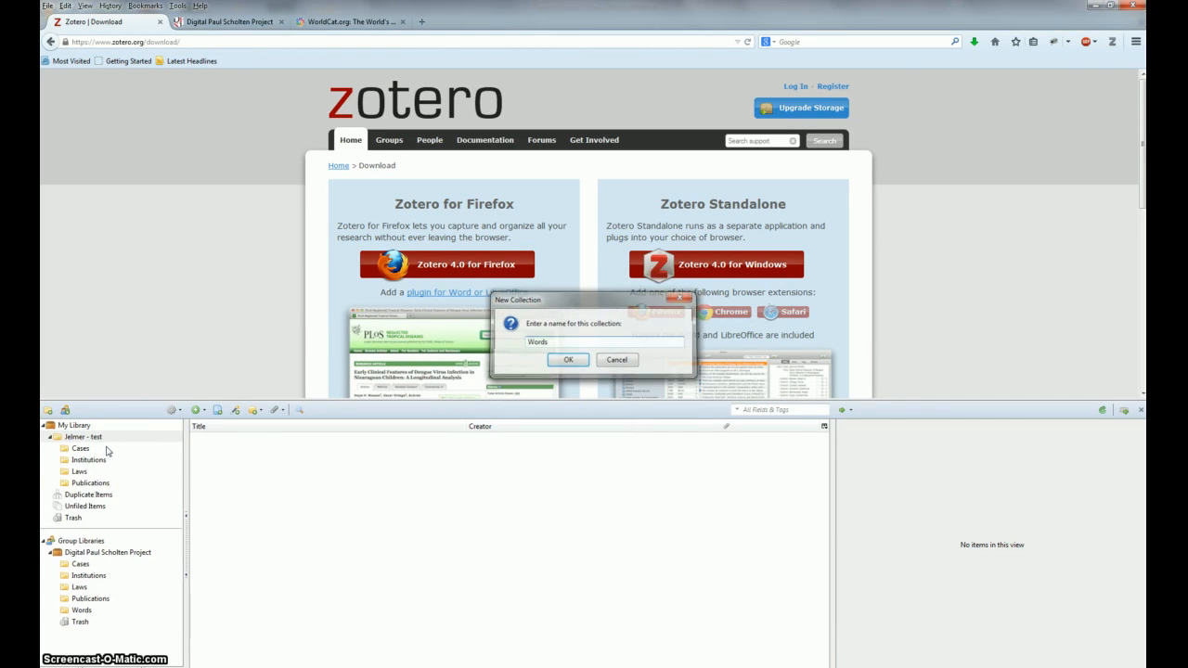
key("Return")
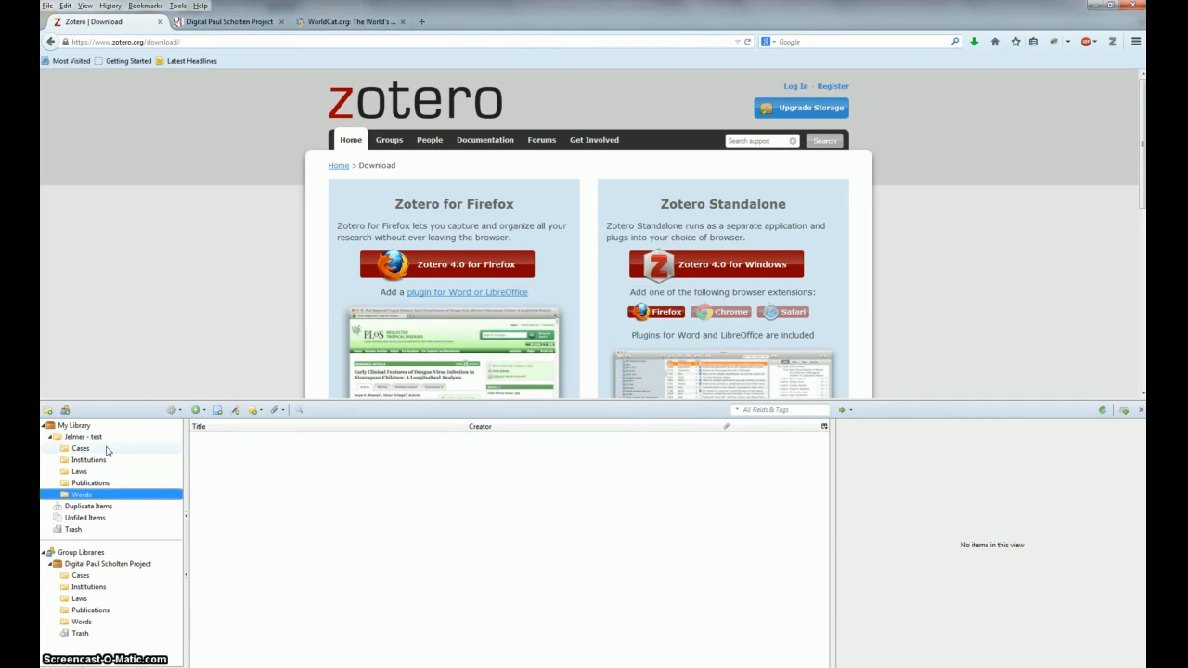
- Search the Digital Paul Scholten Project group library for an author's surname to check for existing items
left_click(152, 564)
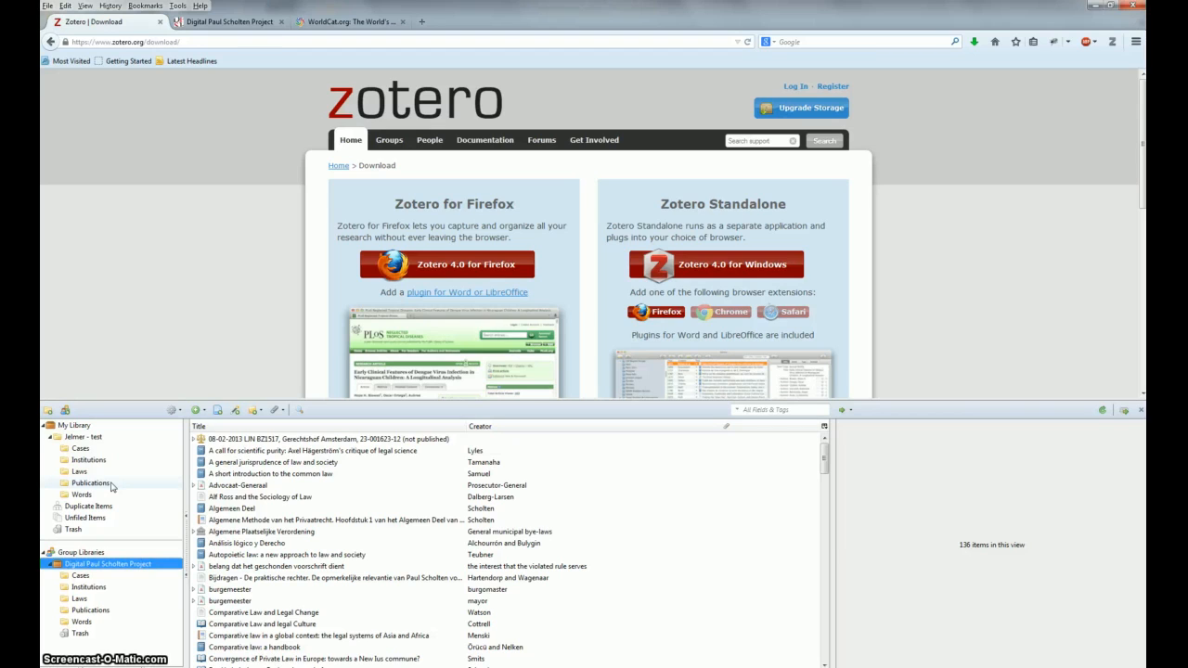
left_click(89, 438)
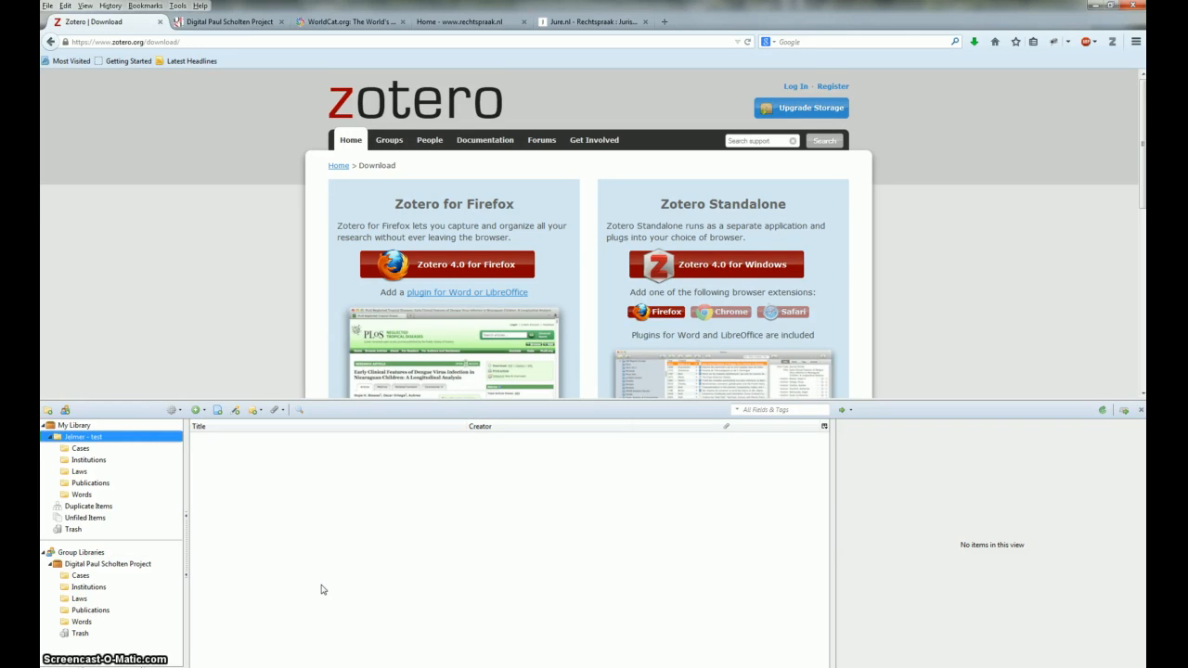
left_click(113, 564)
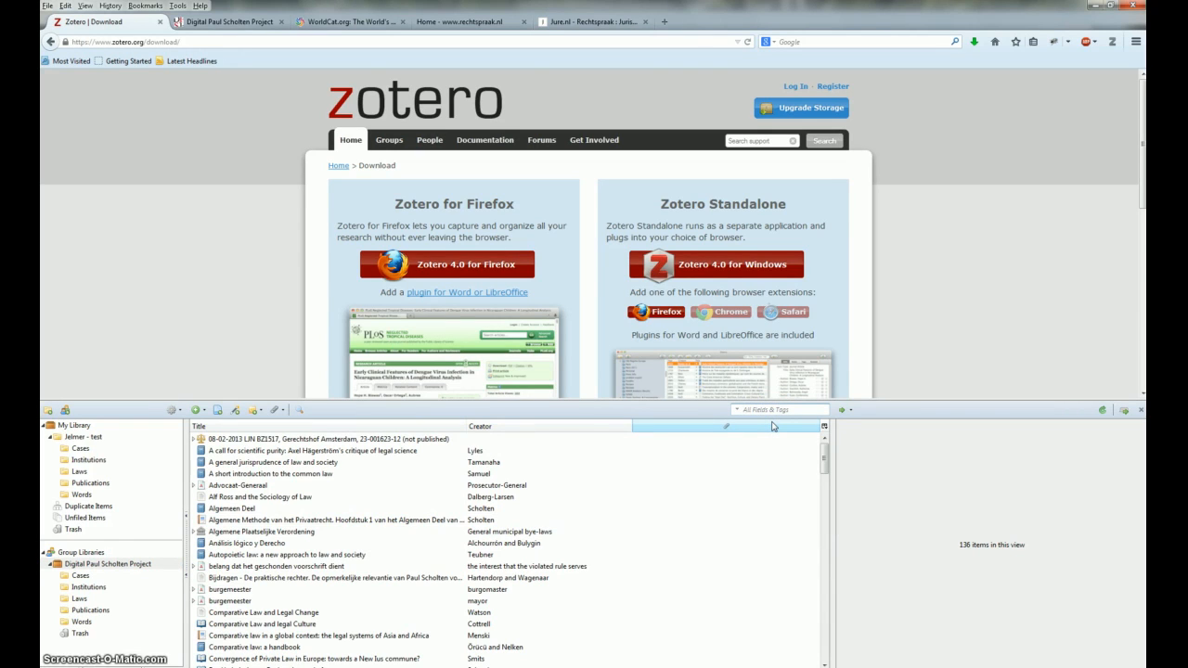
type("smits")
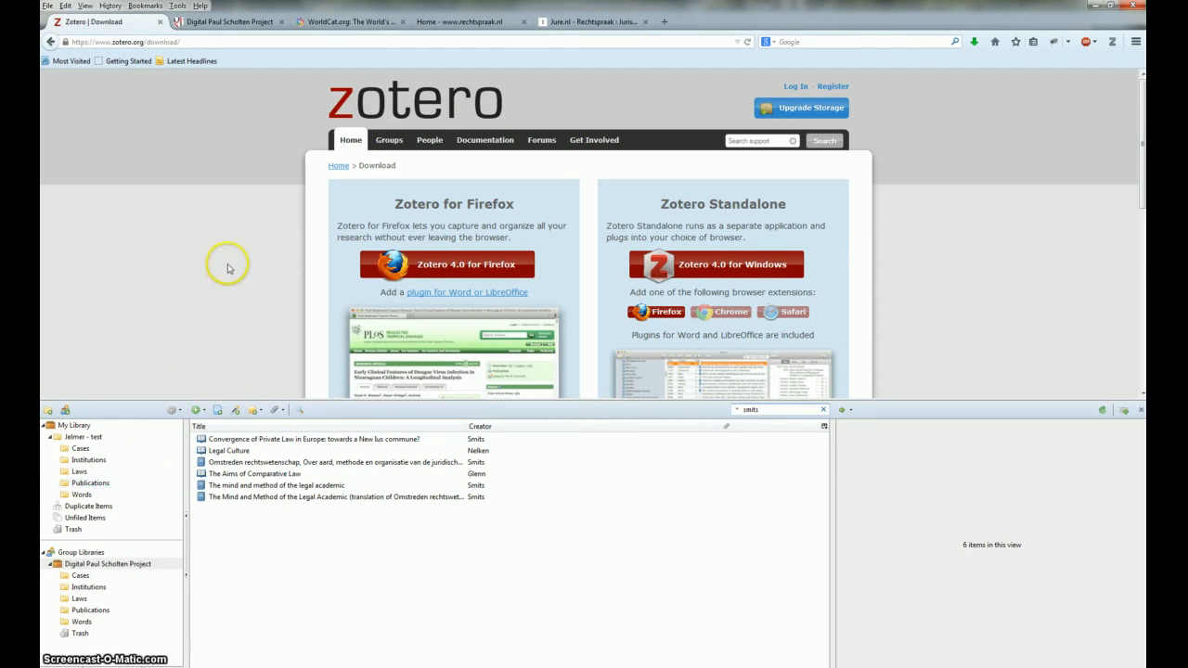
- Search WorldCat for the prefilled author name and open the record "Aristotle and the philosophy of law : theory, practice and justice"
left_click(352, 26)
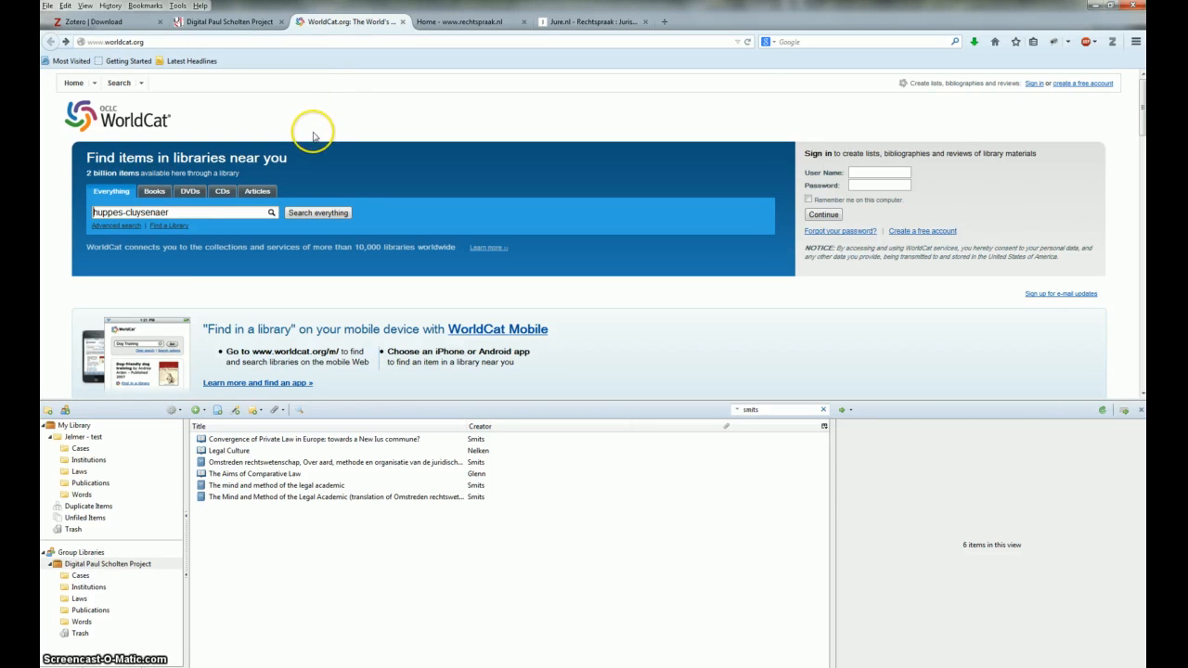
left_click(323, 213)
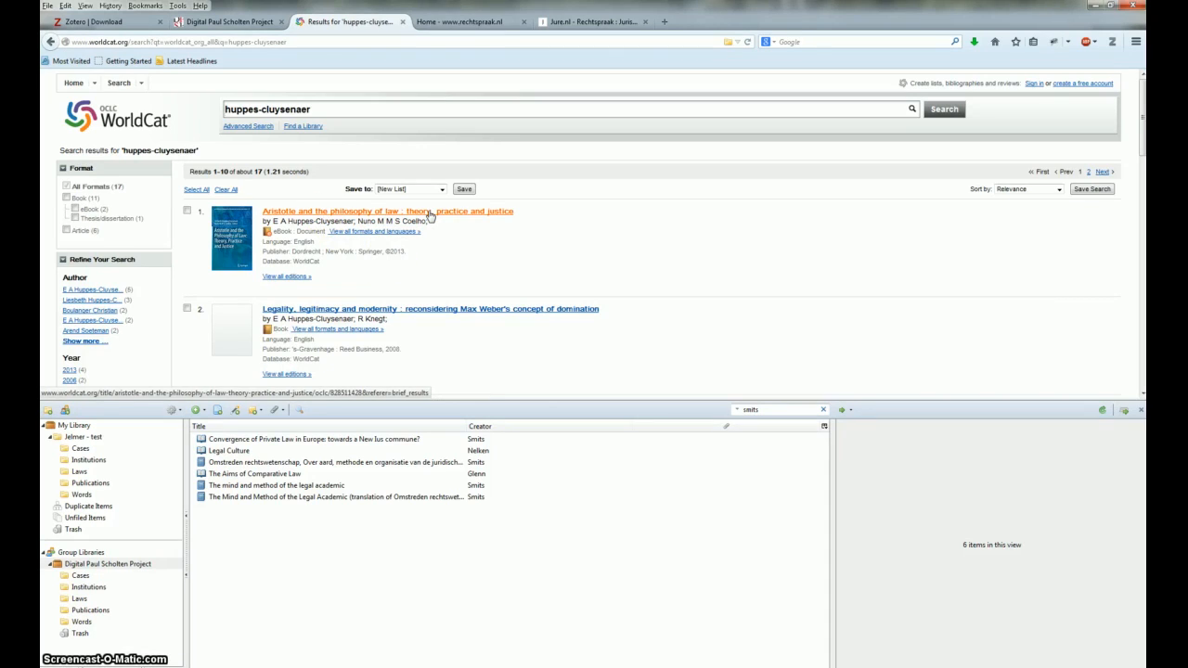
left_click(430, 214)
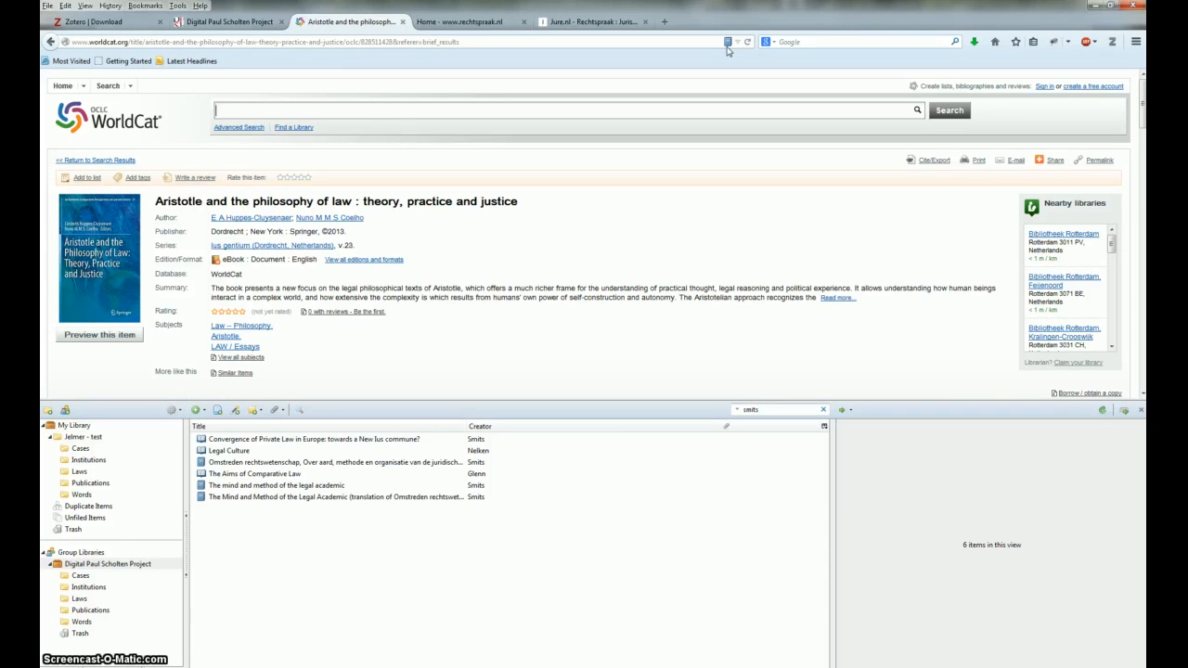
- Save the open WorldCat record "Aristotle and the philosophy of law" into the personal test collection's Publications subcollection
left_click(124, 484)
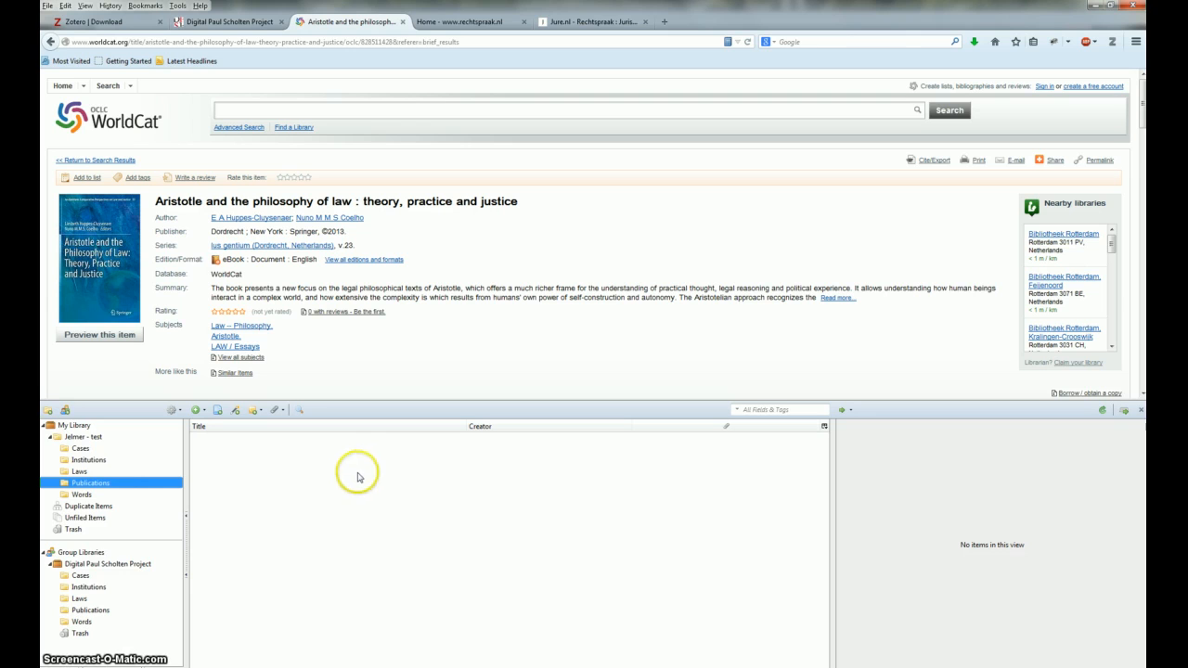
left_click(112, 426)
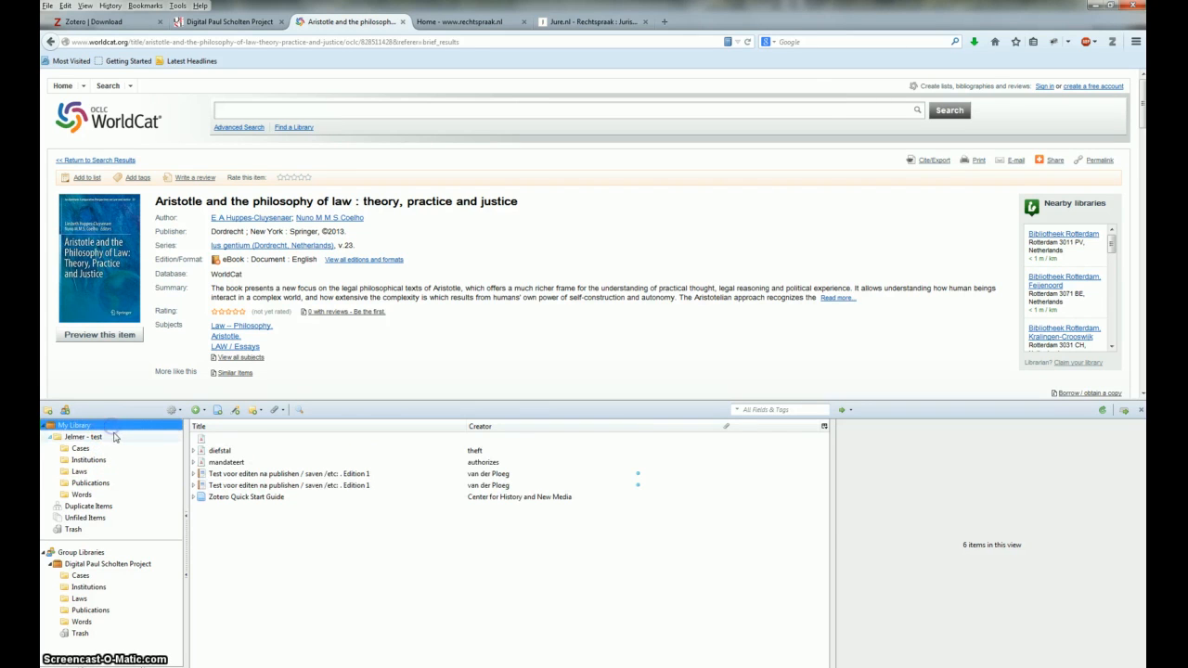
left_click(93, 483)
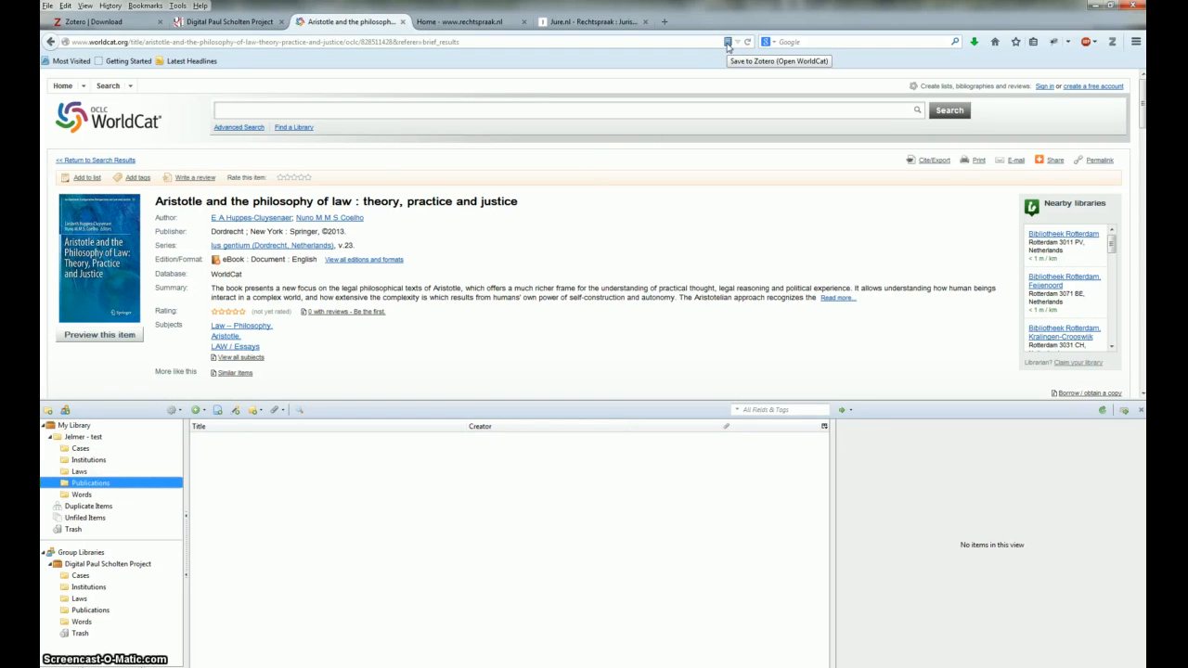
left_click(728, 43)
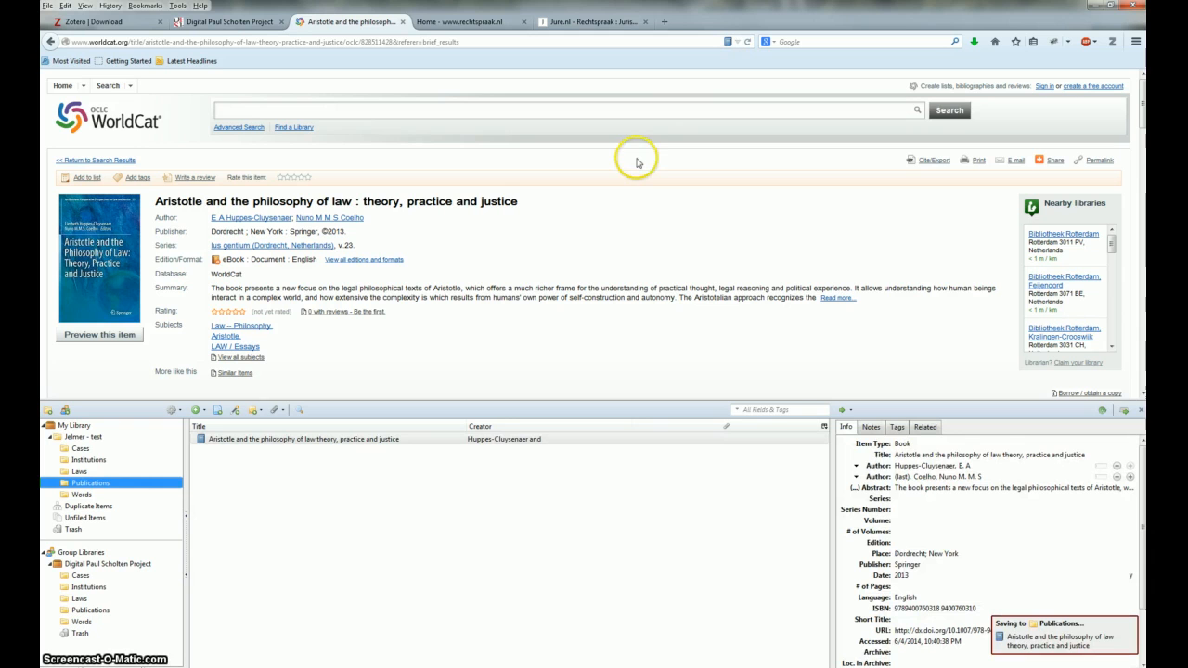
- Check the responsibility statement in the WorldCat record and change both creators of the saved book from Author to Editor
scroll(566, 320, "down", 5)
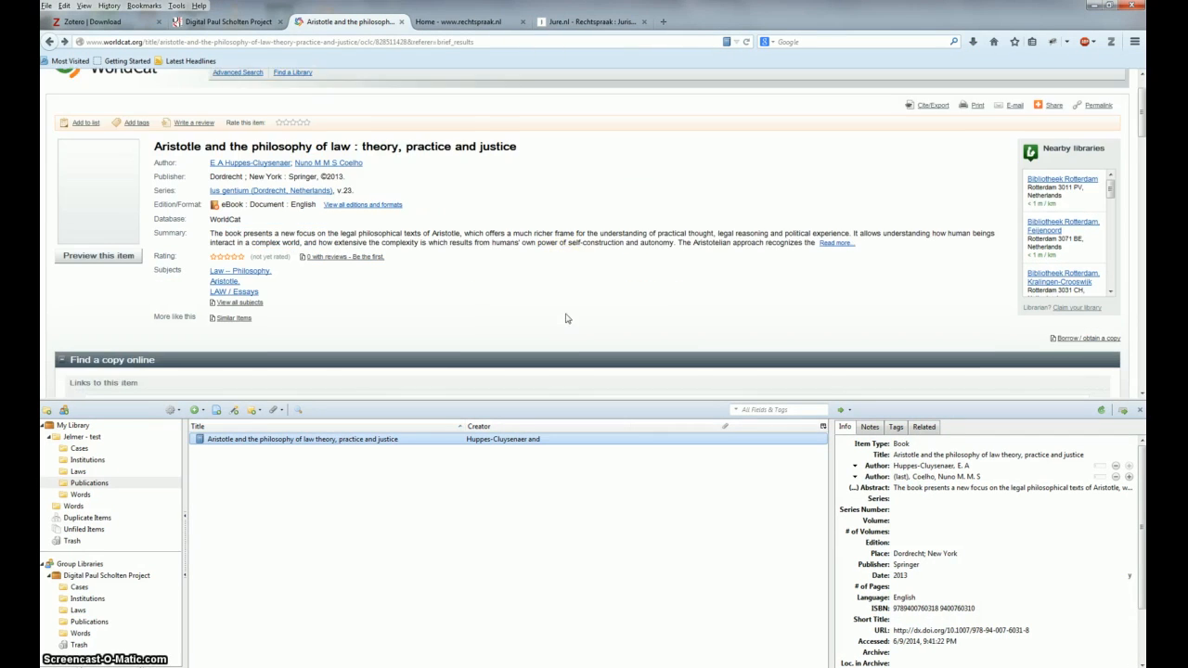
scroll(566, 321, "down", 10)
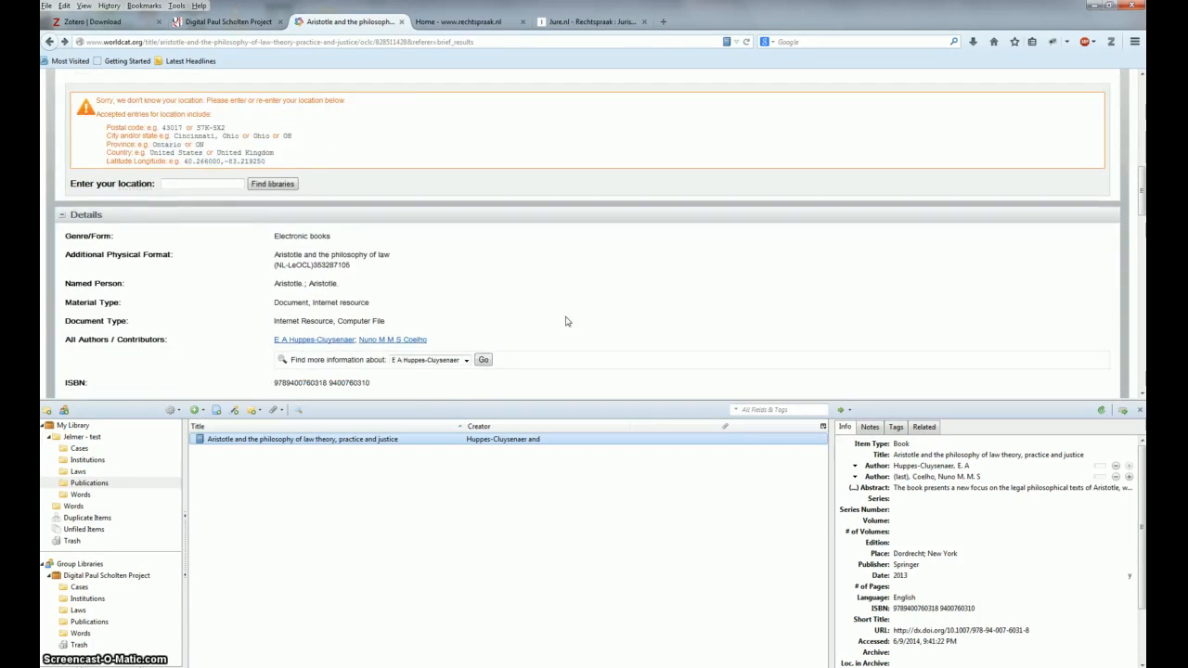
scroll(566, 321, "down", 2)
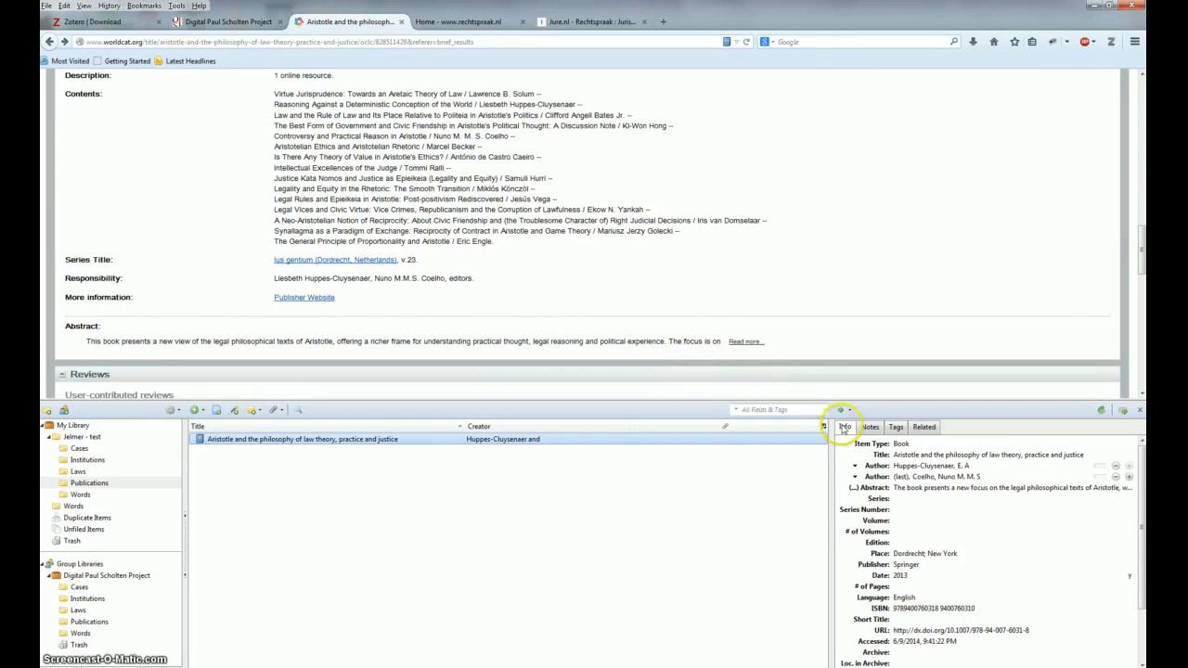
left_click(875, 467)
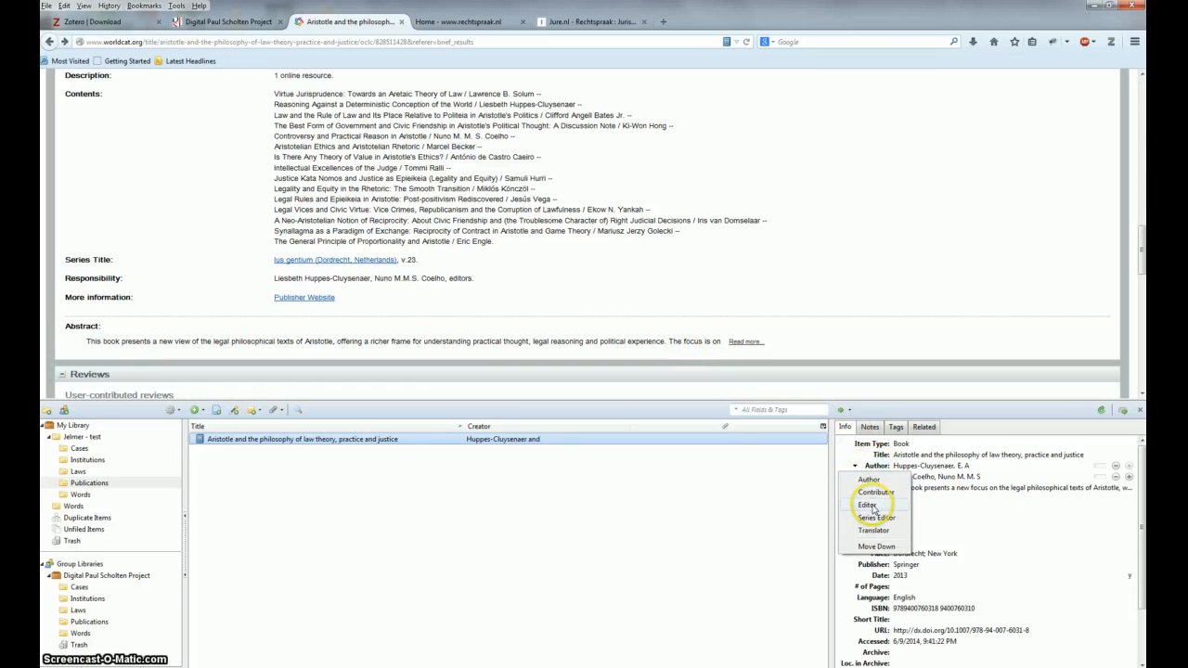
left_click(867, 504)
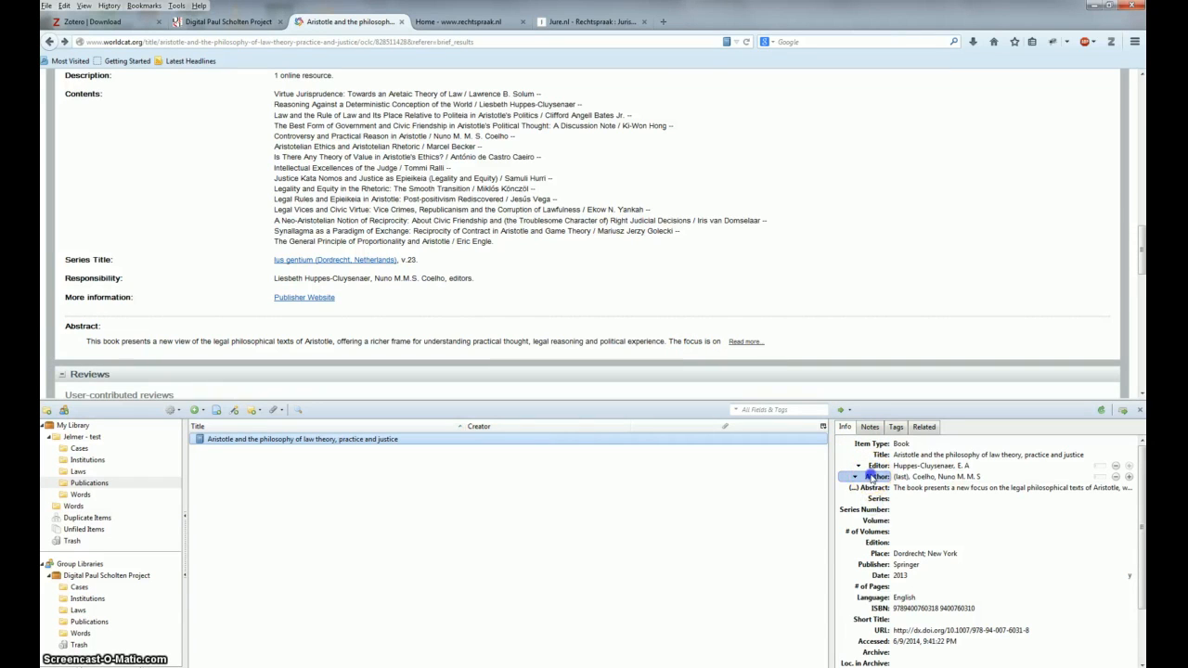
left_click(874, 476)
left_click(871, 516)
- Move the second editor's surname out of the first-name field into the empty last-name field, leaving only the given names there
left_click(923, 477)
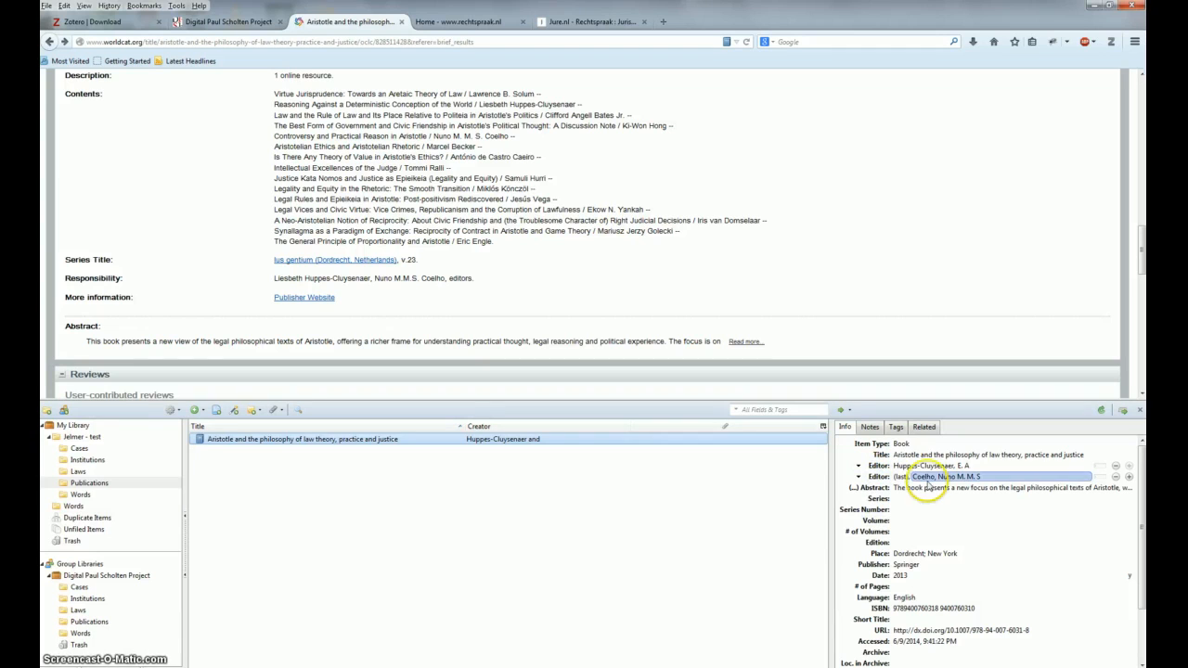
left_click(933, 477)
left_click_drag(934, 477, 898, 476)
key("ctrl+x")
left_click(902, 480)
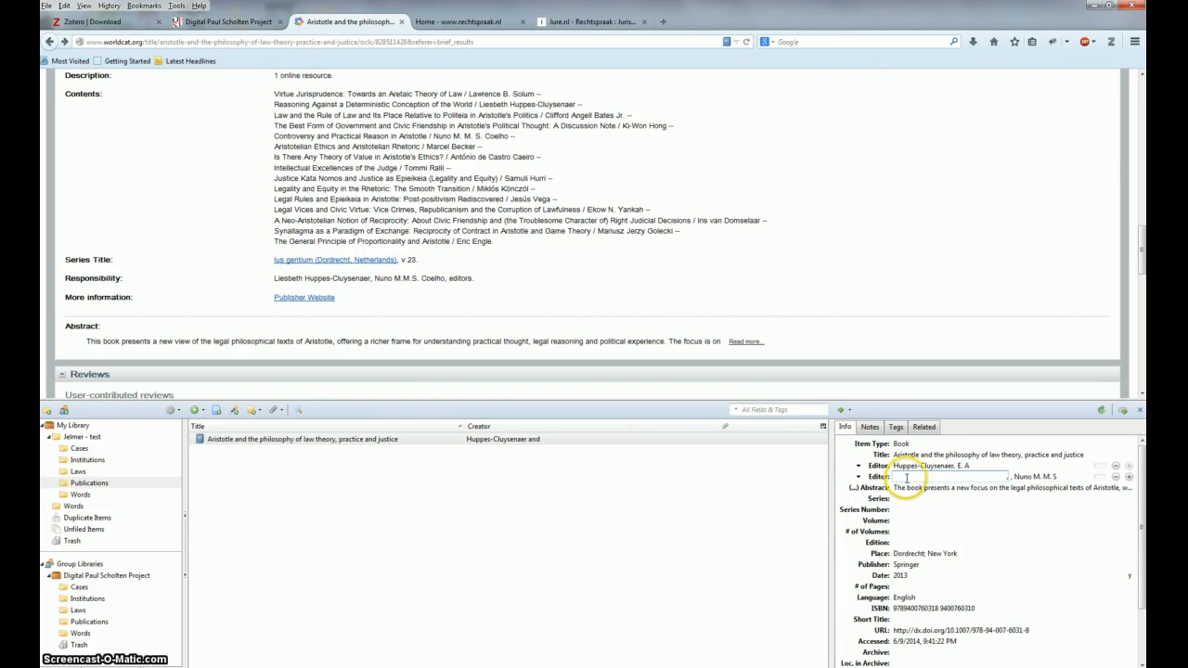
key("ctrl+v")
key("Tab")
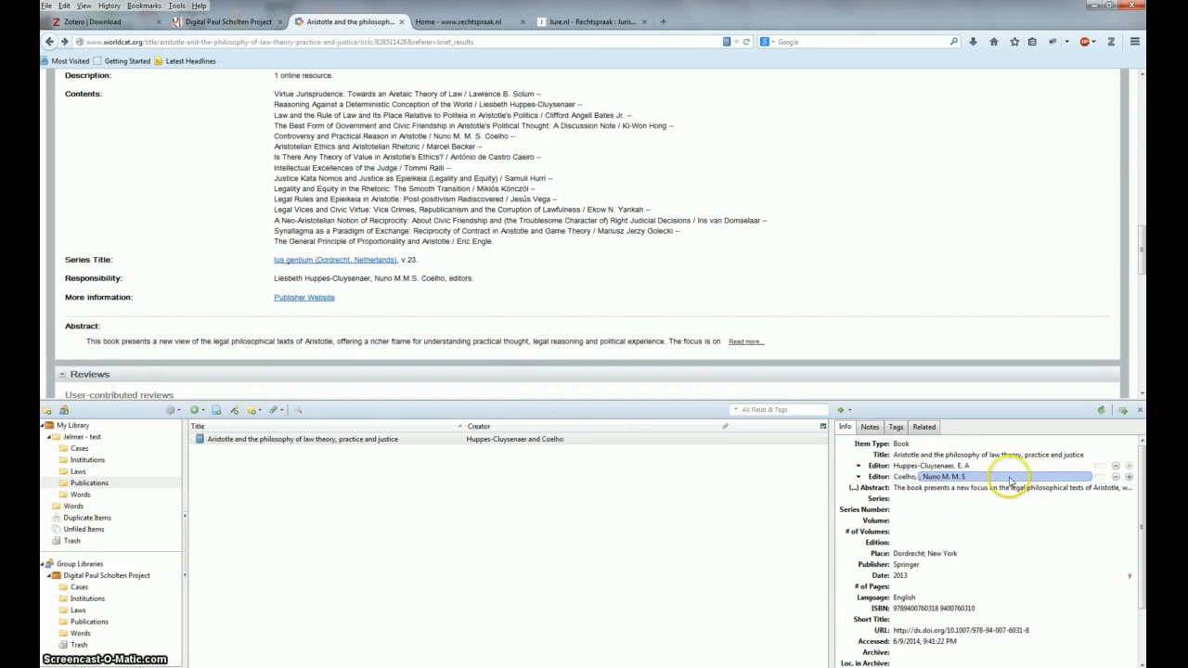
left_click(922, 477)
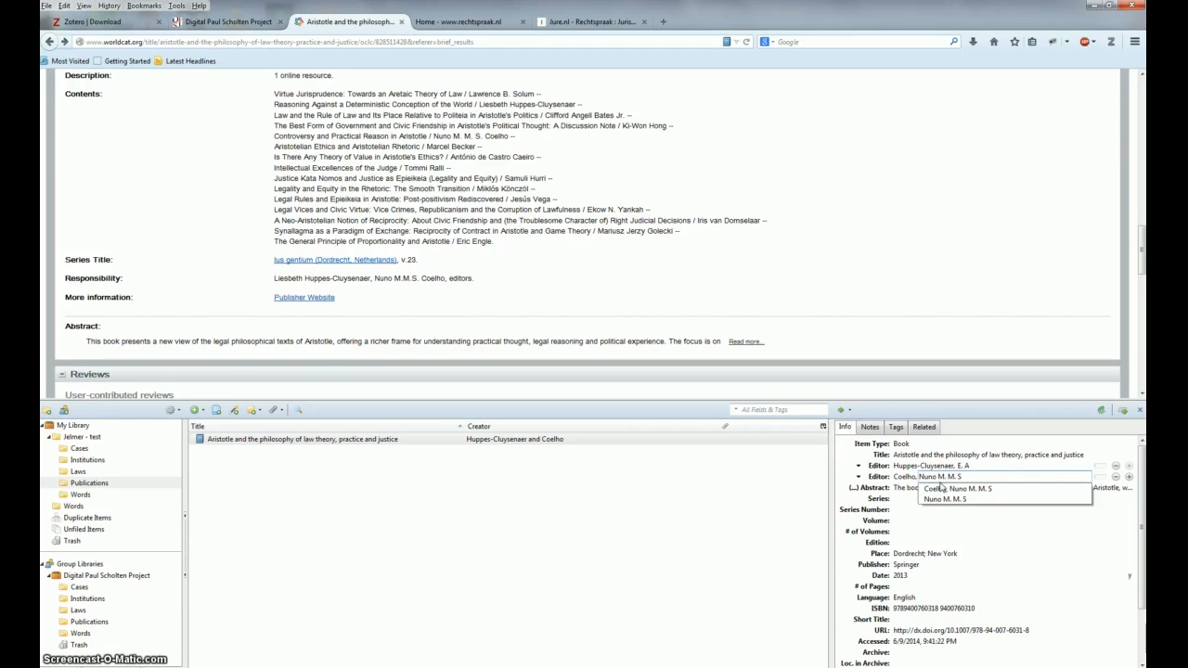
left_click(689, 517)
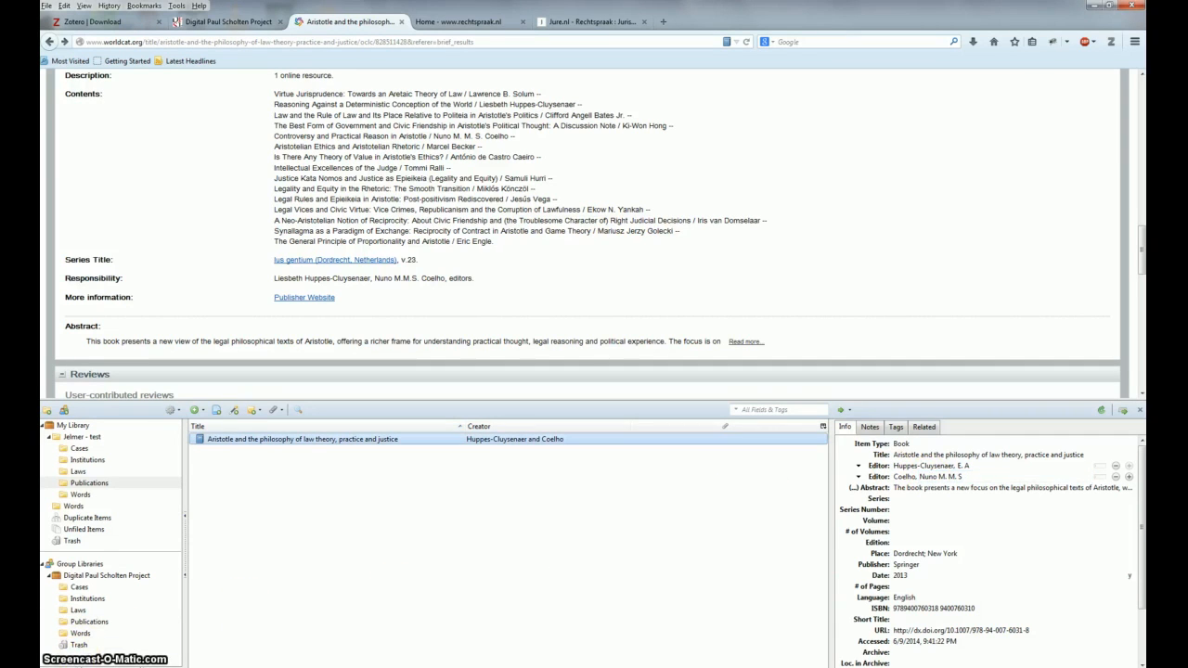
- Examine the WorldCat record's contents list for the individual chapters and their authors
scroll(501, 272, "up", 3)
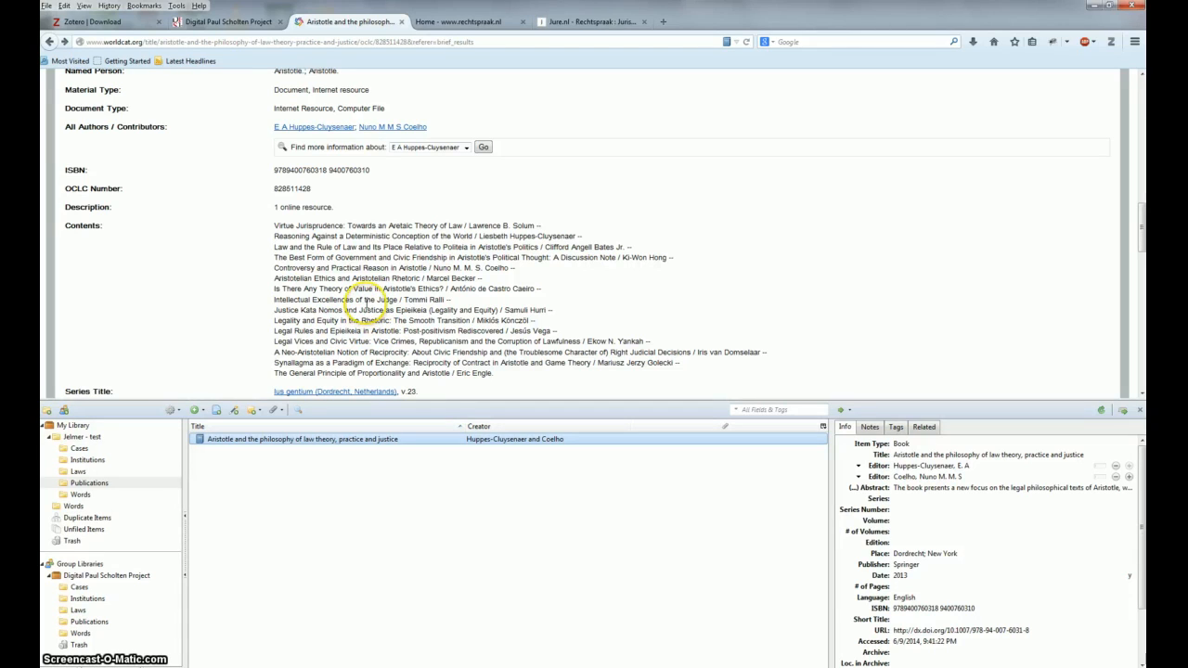
scroll(363, 295, "down", 5)
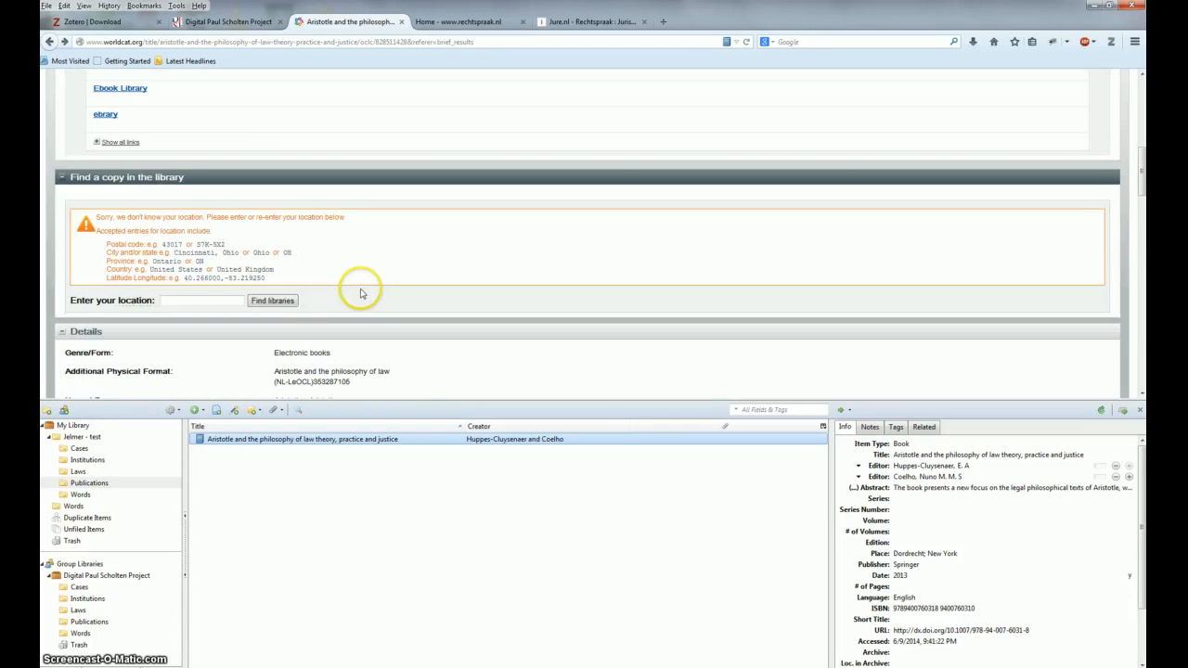
scroll(352, 291, "up", 2)
scroll(351, 290, "up", 5)
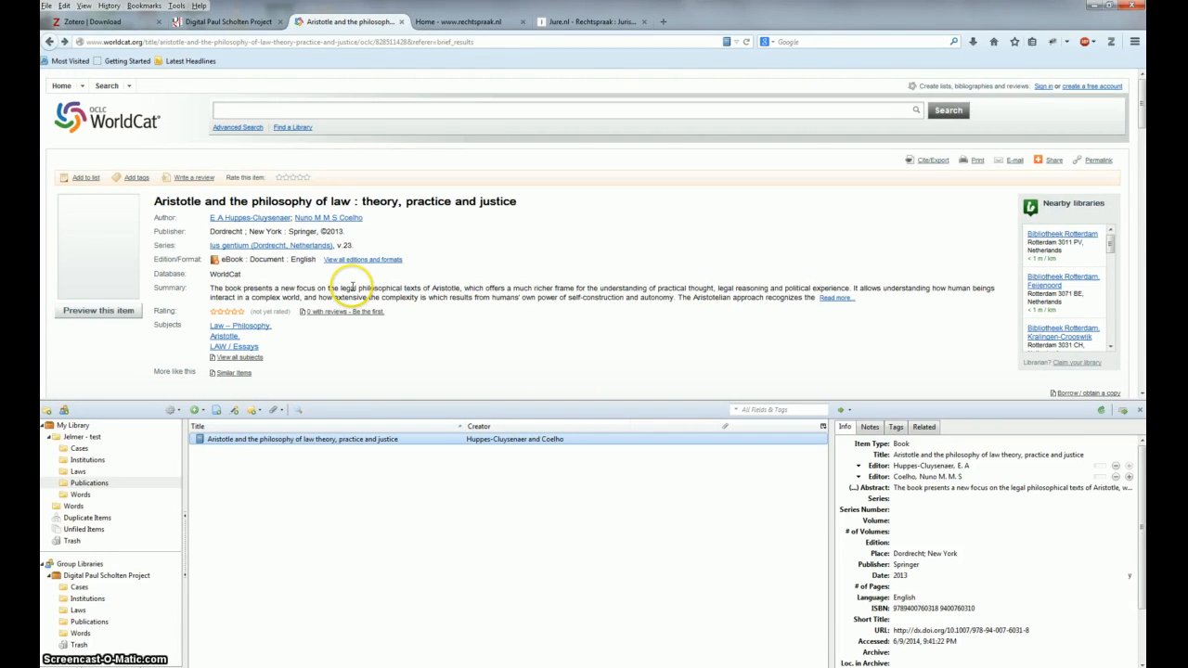
scroll(352, 288, "down", 10)
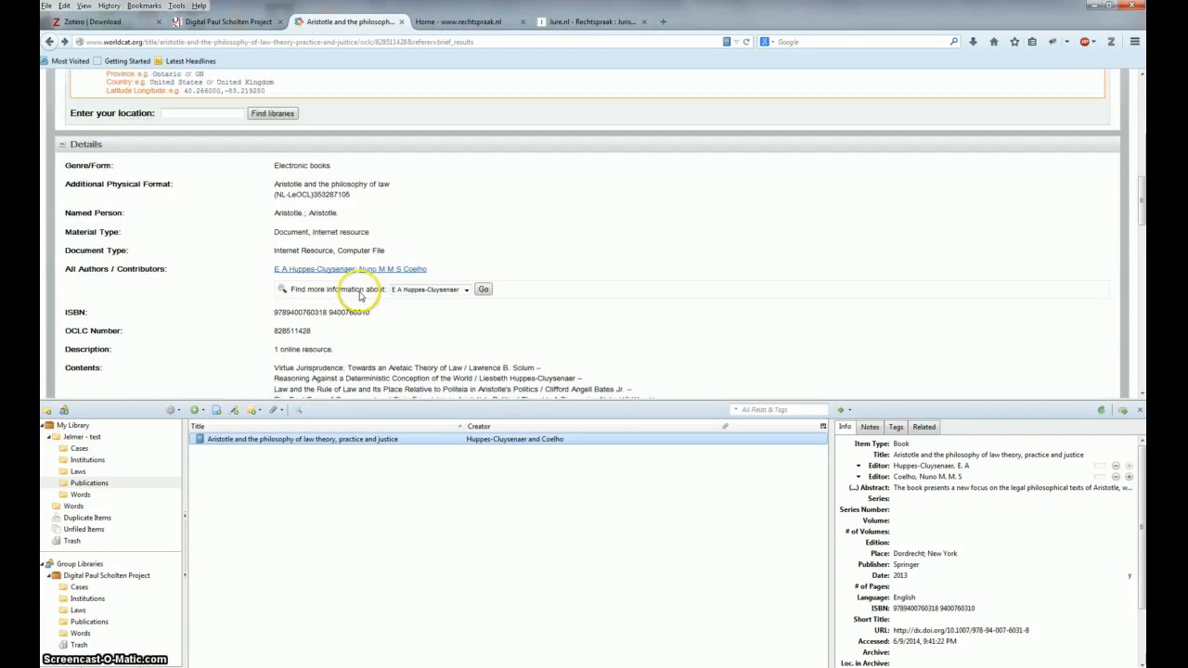
scroll(360, 295, "down", 5)
left_click_drag(276, 237, 390, 233)
left_click(436, 234)
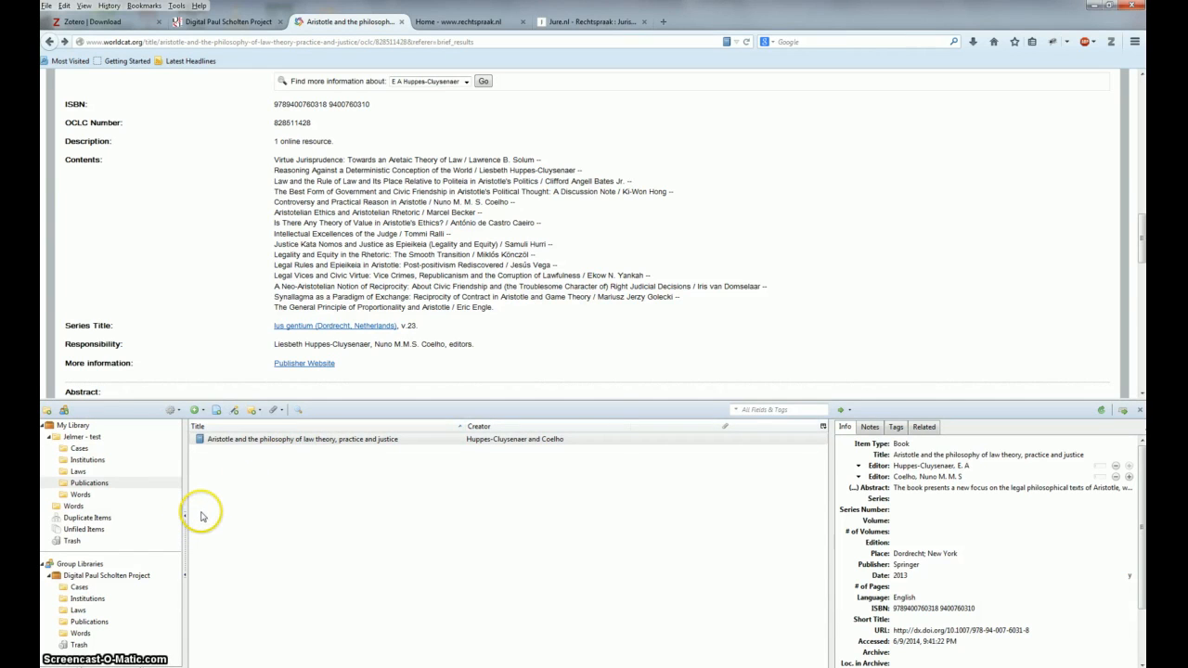
- Duplicate the saved Aristotle book in Publications and change the copy's item type to Book Section
left_click(303, 438)
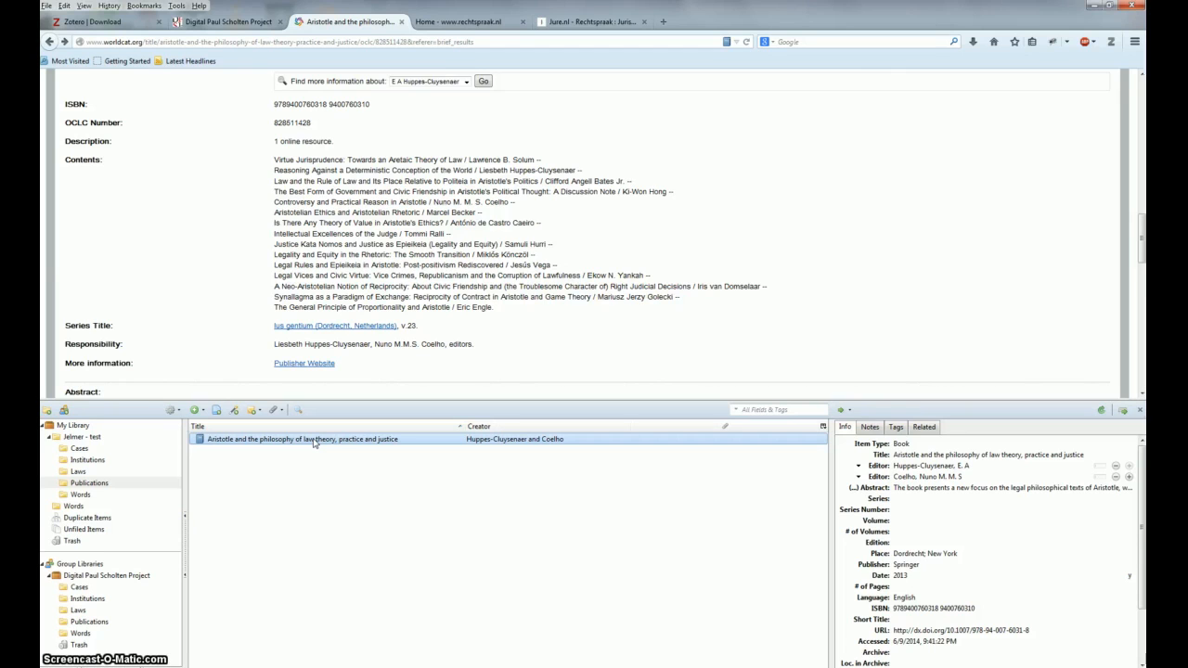
right_click(314, 442)
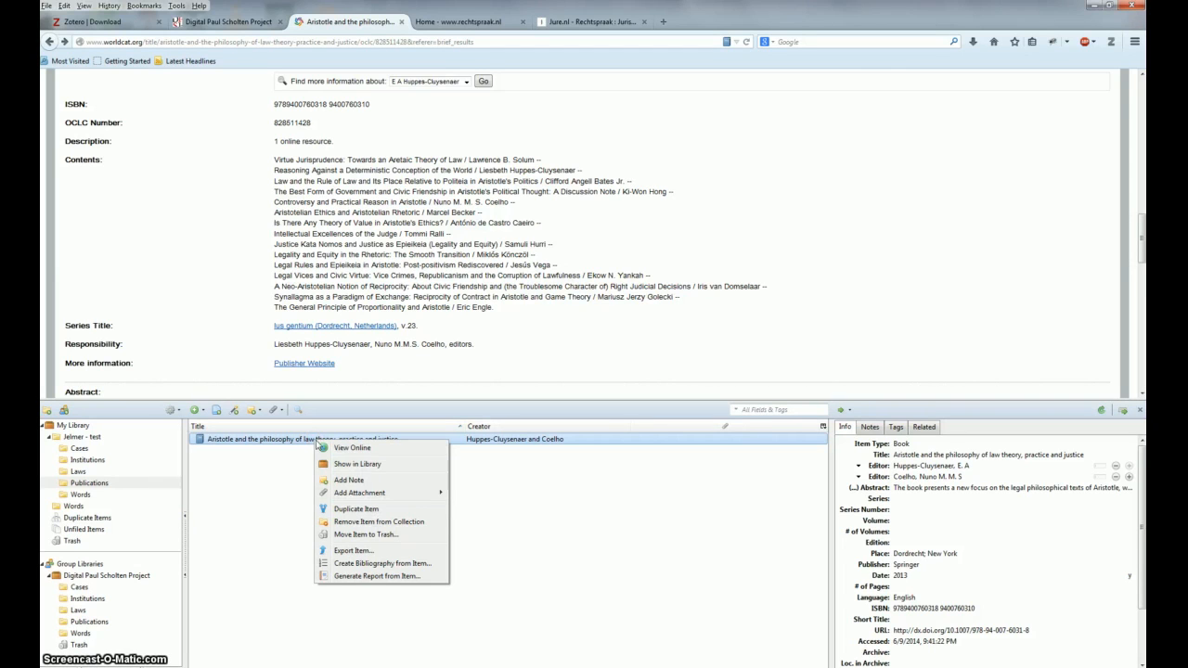
left_click(366, 512)
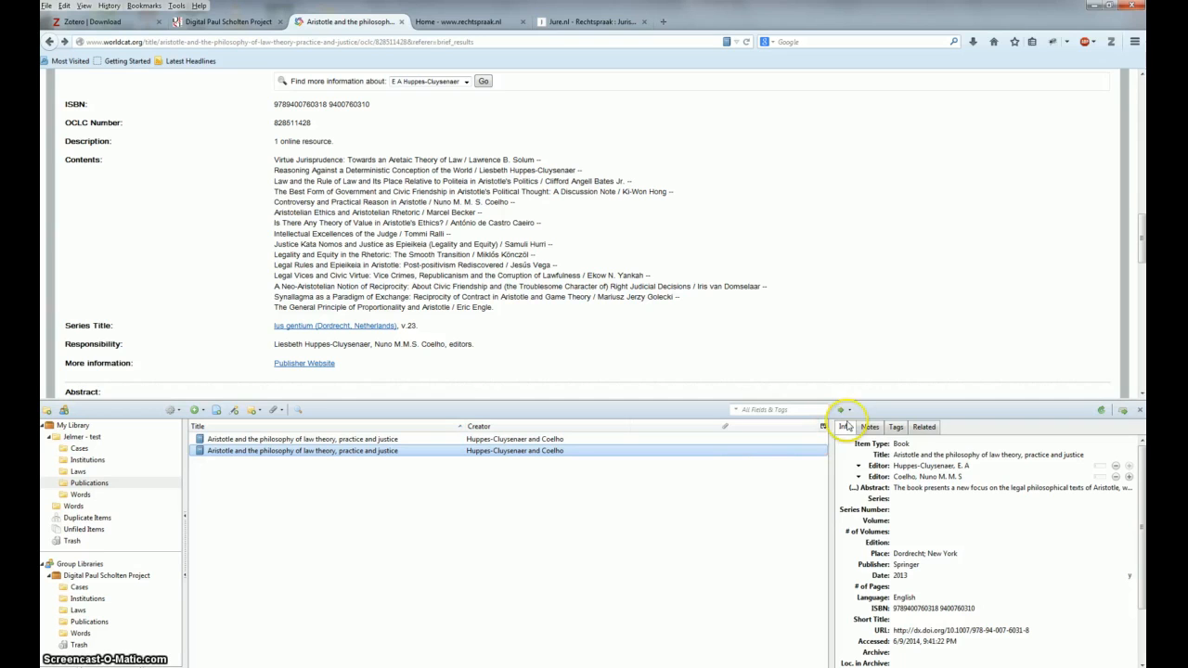
left_click(895, 444)
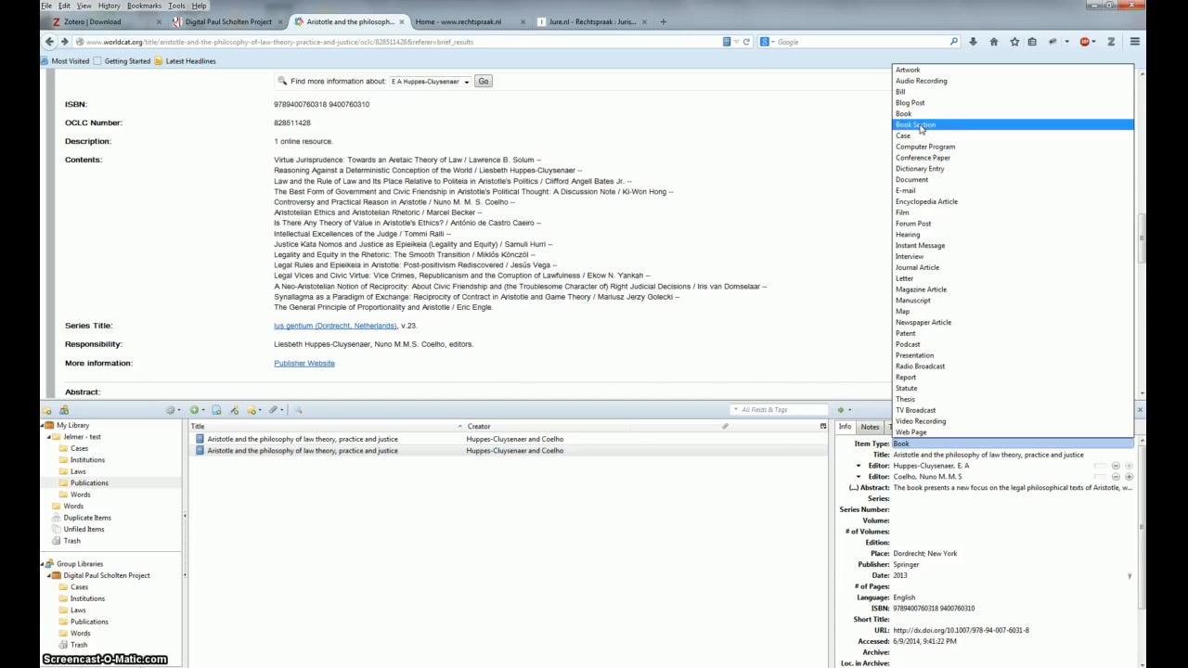
left_click(919, 125)
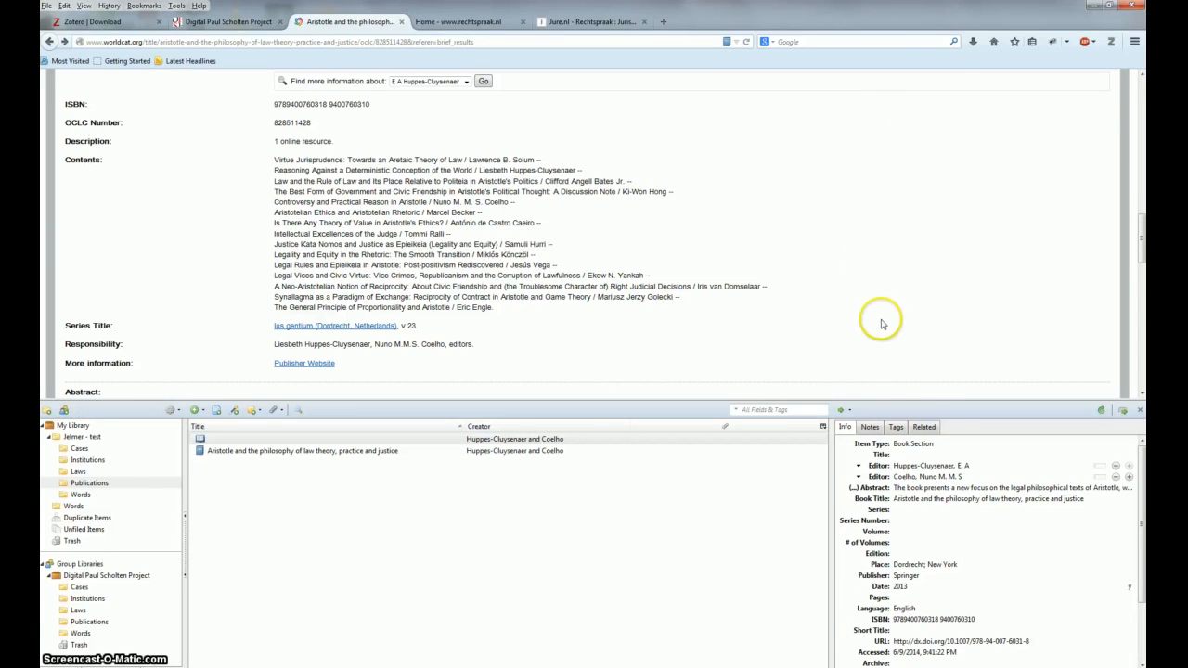
- Set the book section's title to "Intellectual Excellences of the Judge", copied from the WorldCat contents list
left_click(937, 498)
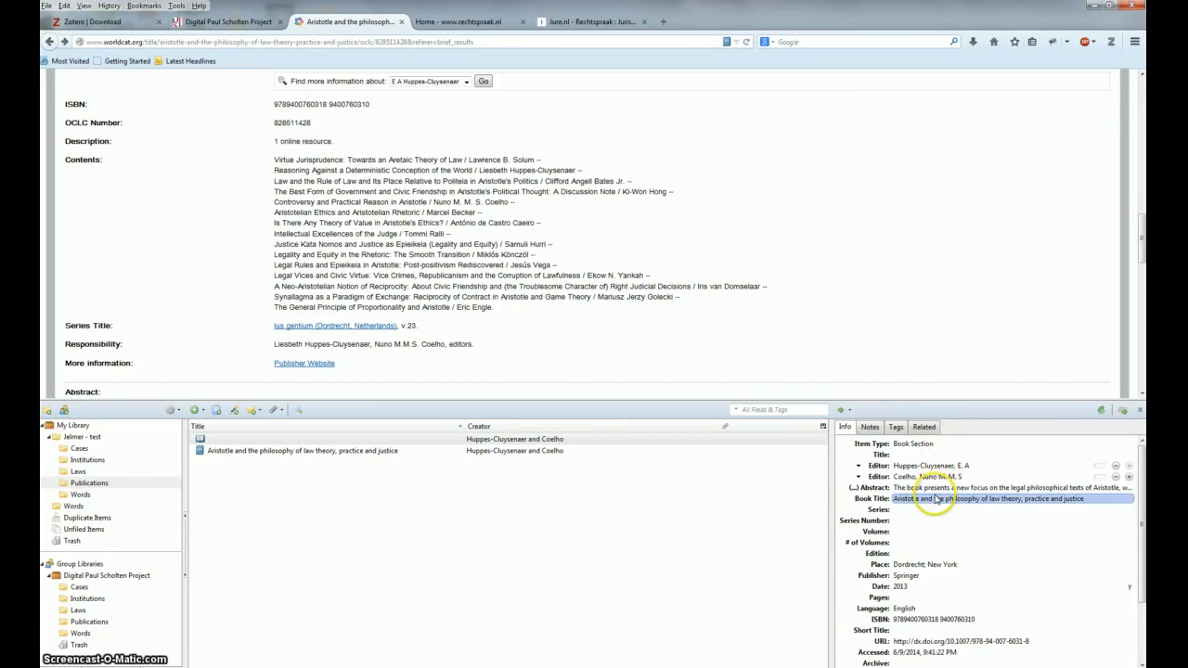
left_click(928, 489)
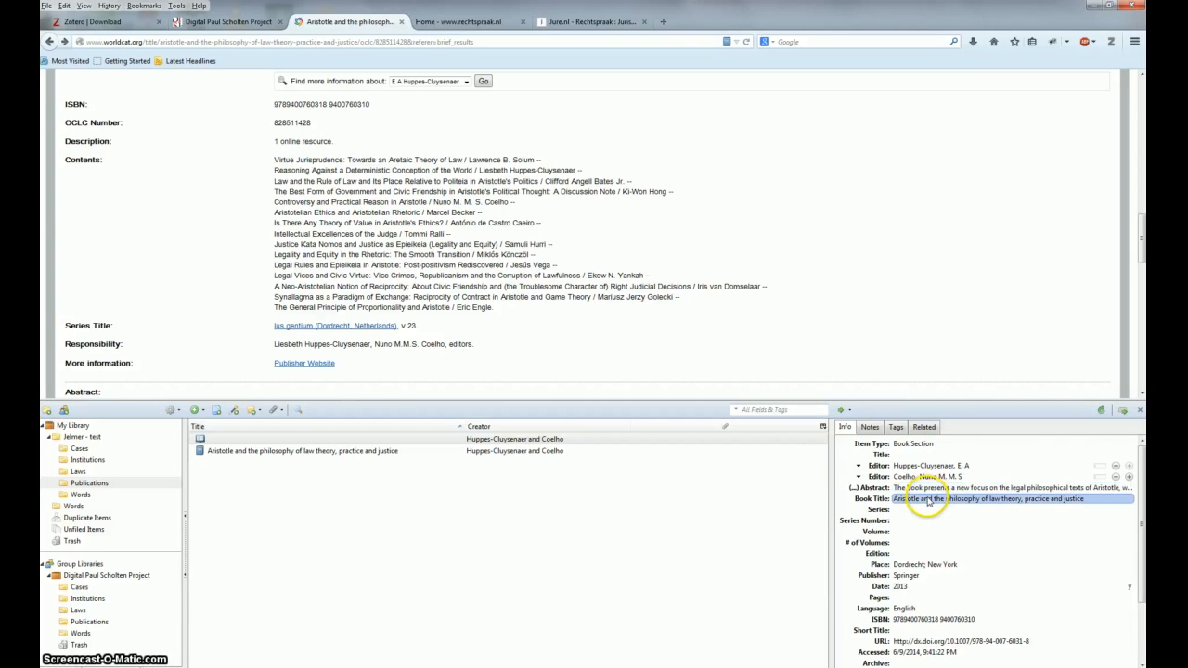
left_click(906, 456)
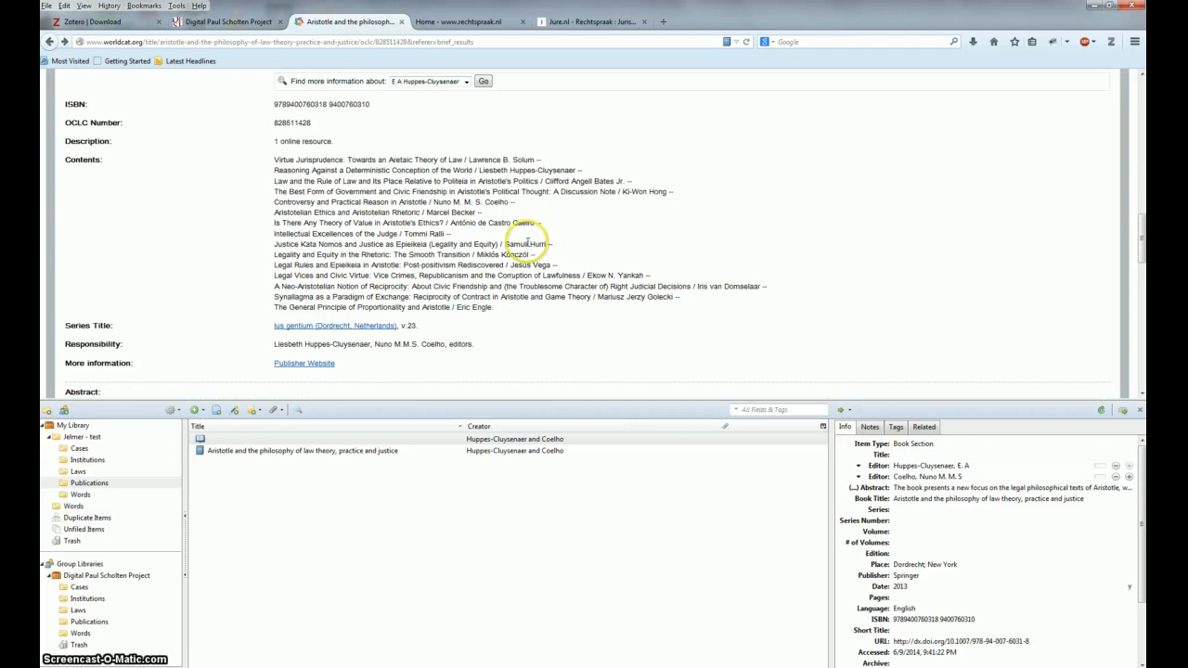
left_click_drag(274, 234, 394, 234)
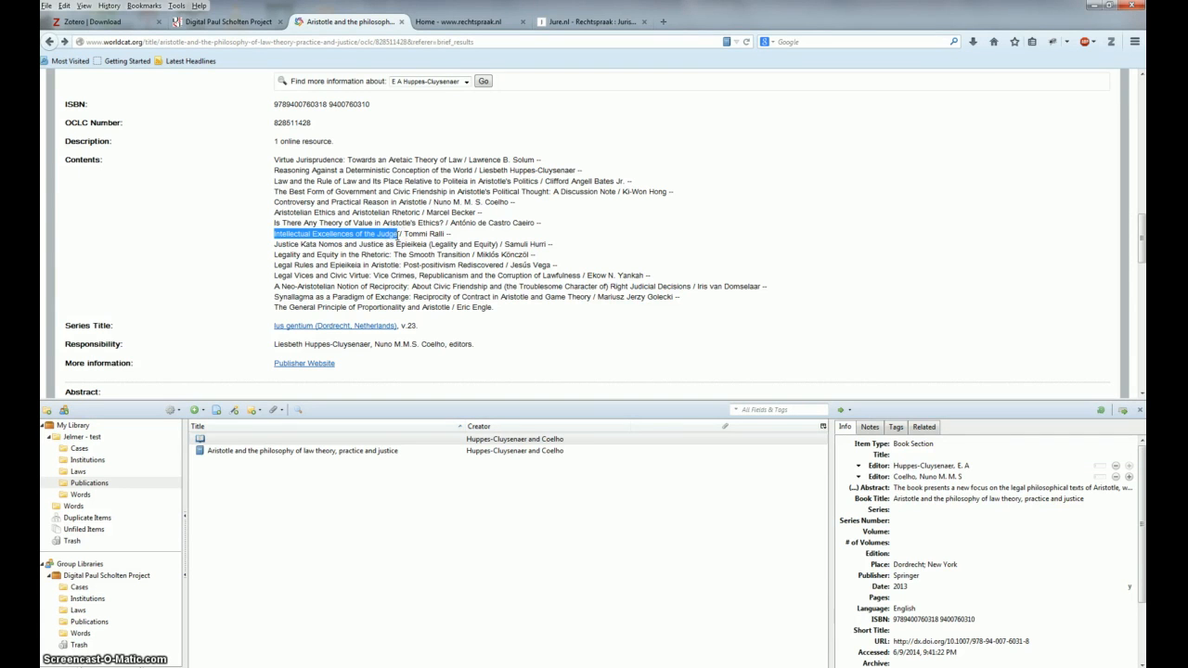
left_click(933, 455)
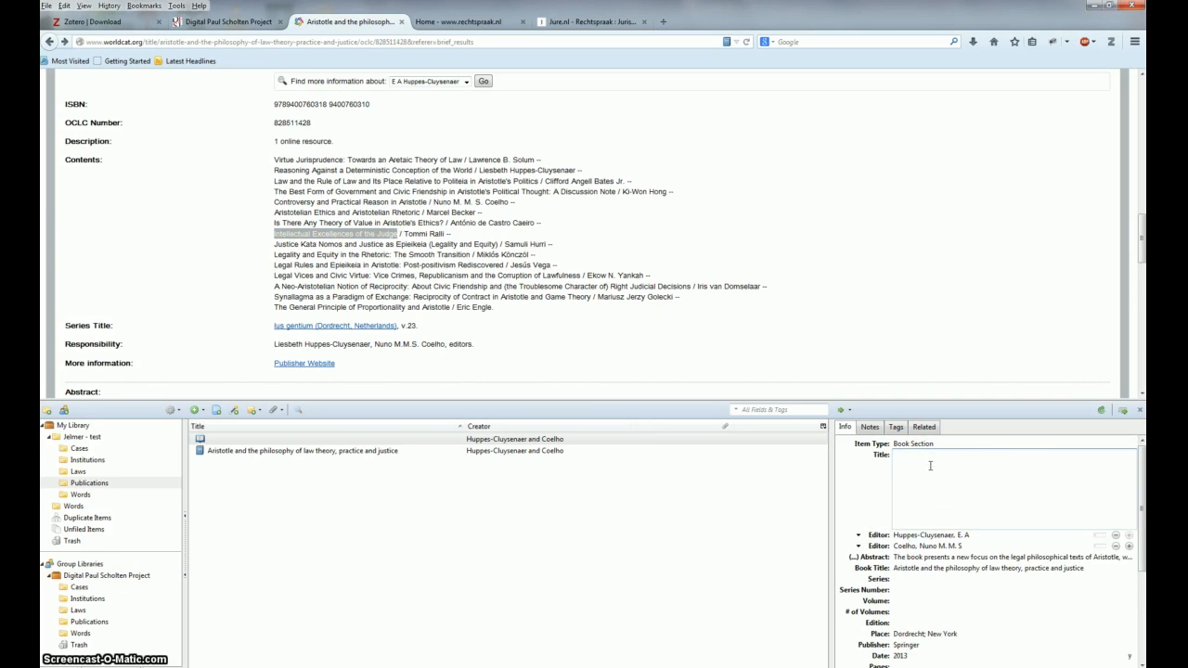
left_click(767, 501)
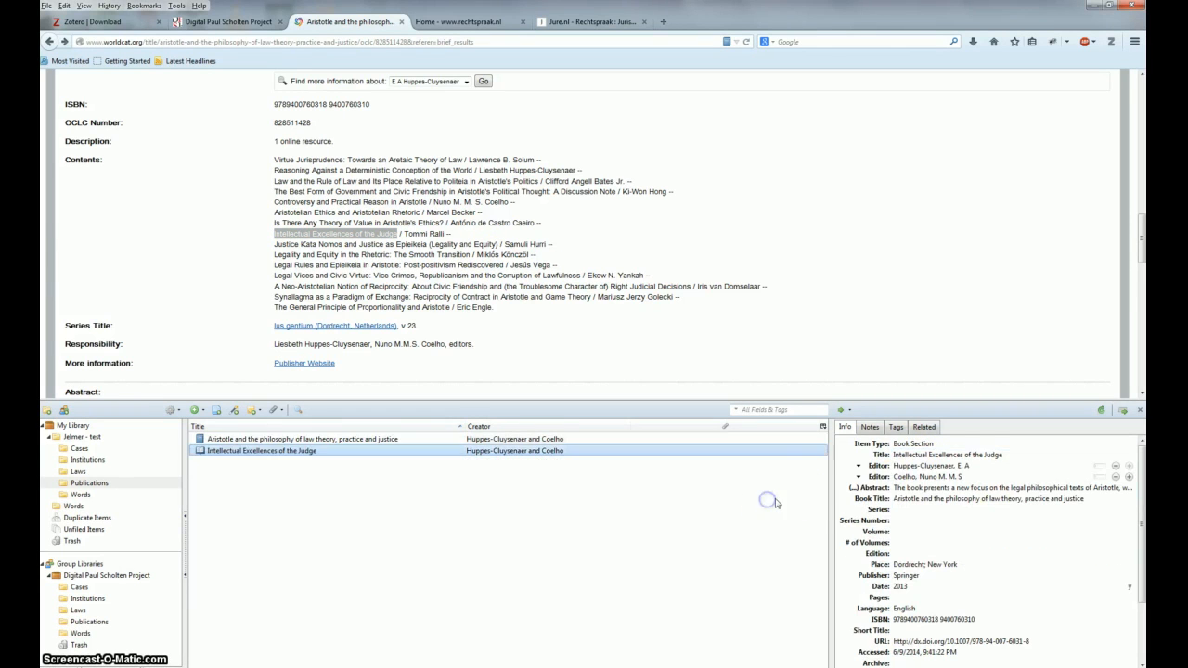
- Add a third creator of type Author to the book section, entering the chapter author's last and first names from the WorldCat contents list
left_click(366, 244)
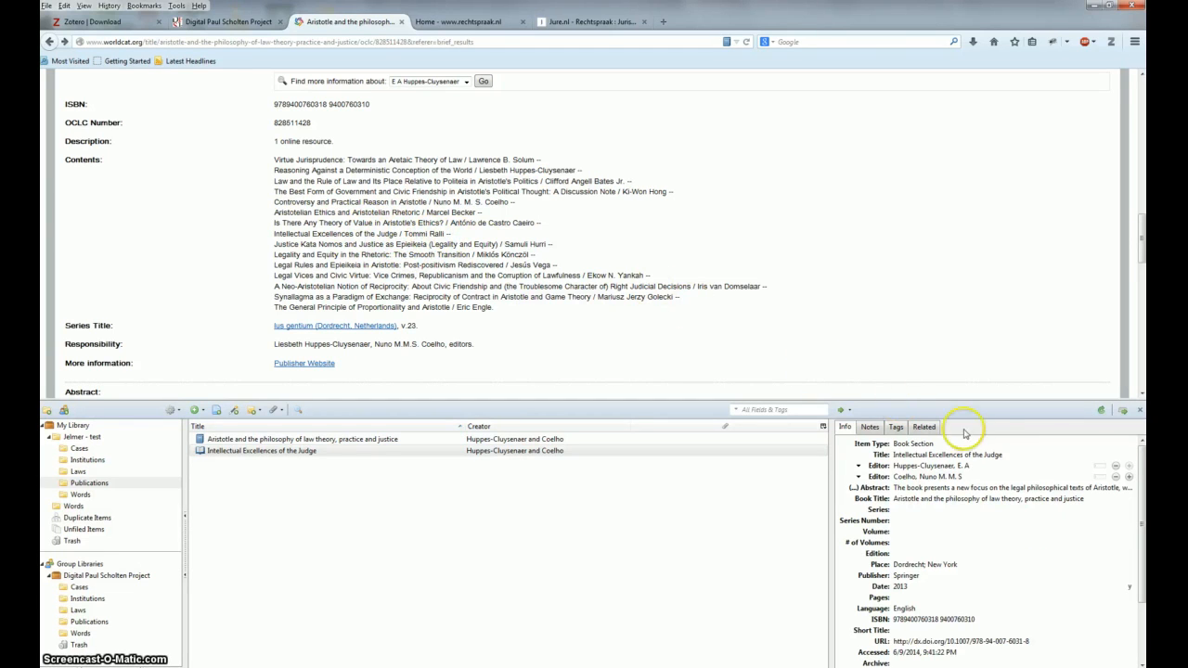
left_click(1129, 477)
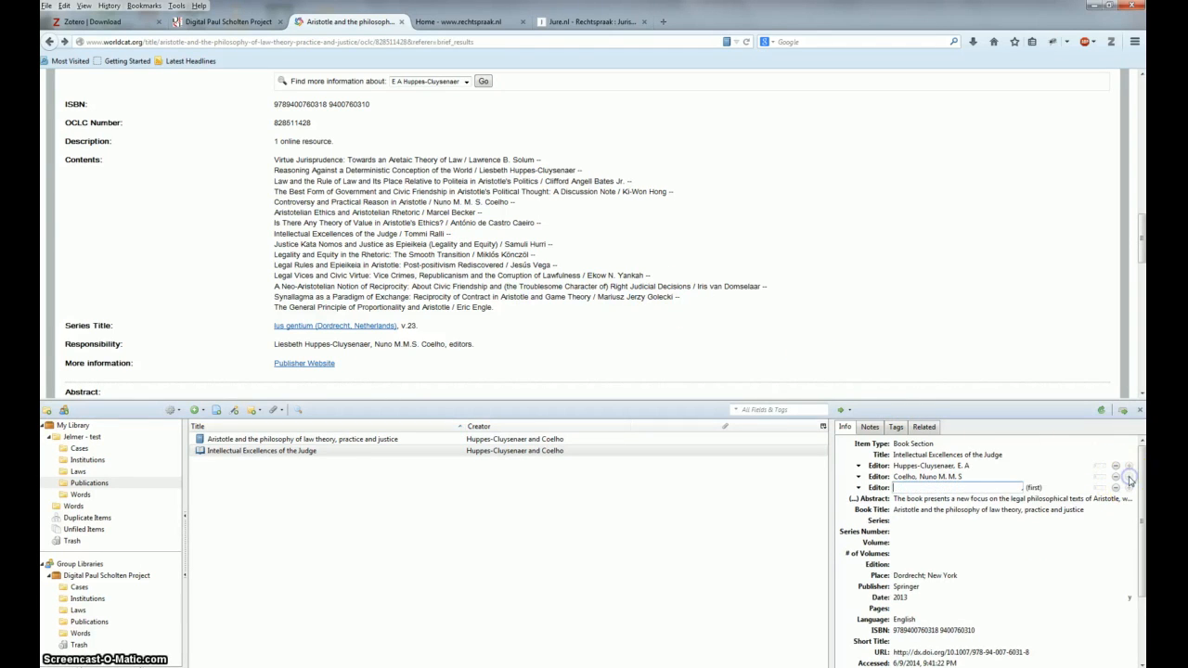
left_click(876, 487)
left_click(874, 502)
left_click(907, 486)
type("Ralli")
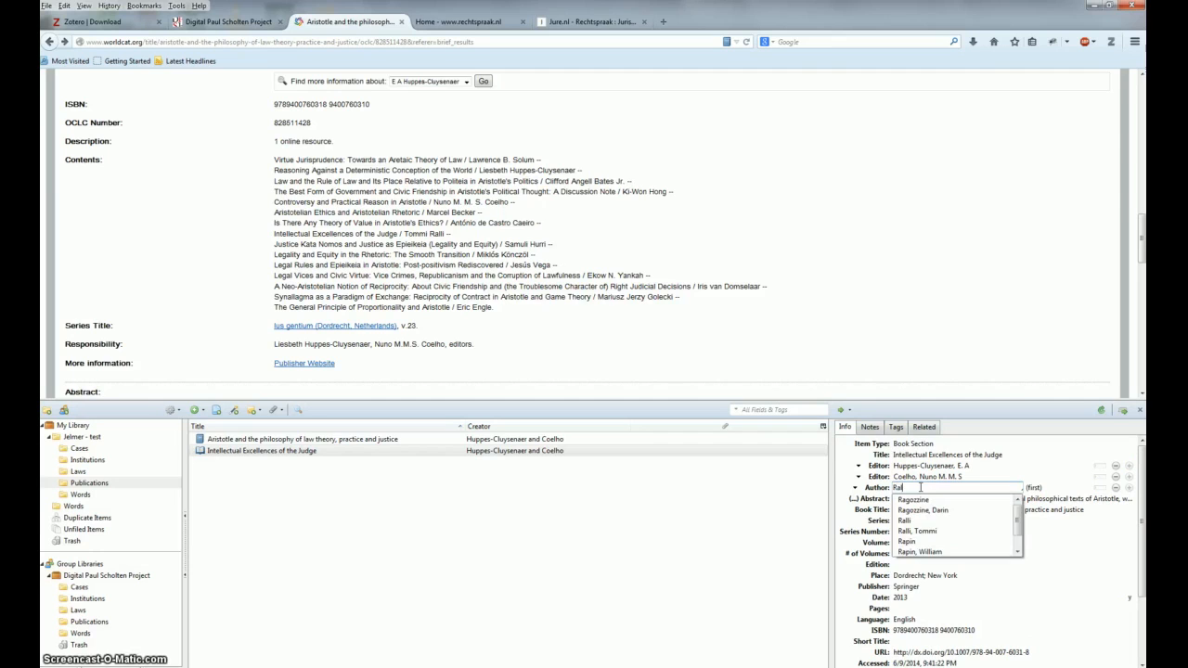
left_click(1040, 488)
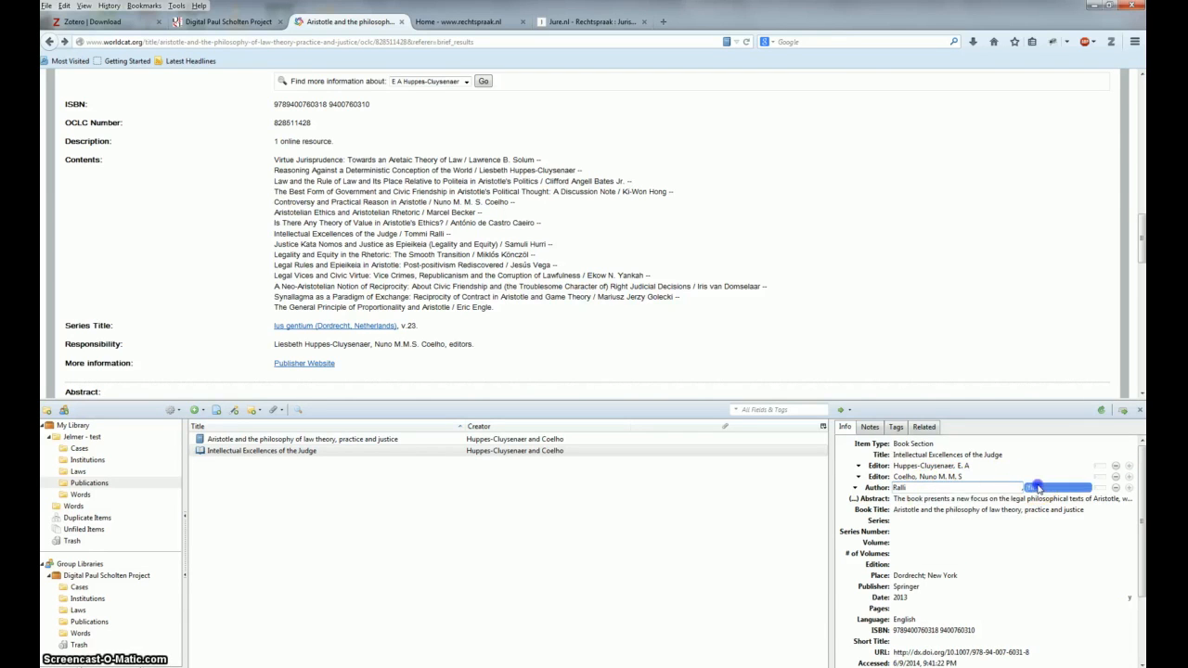
left_click(1024, 488)
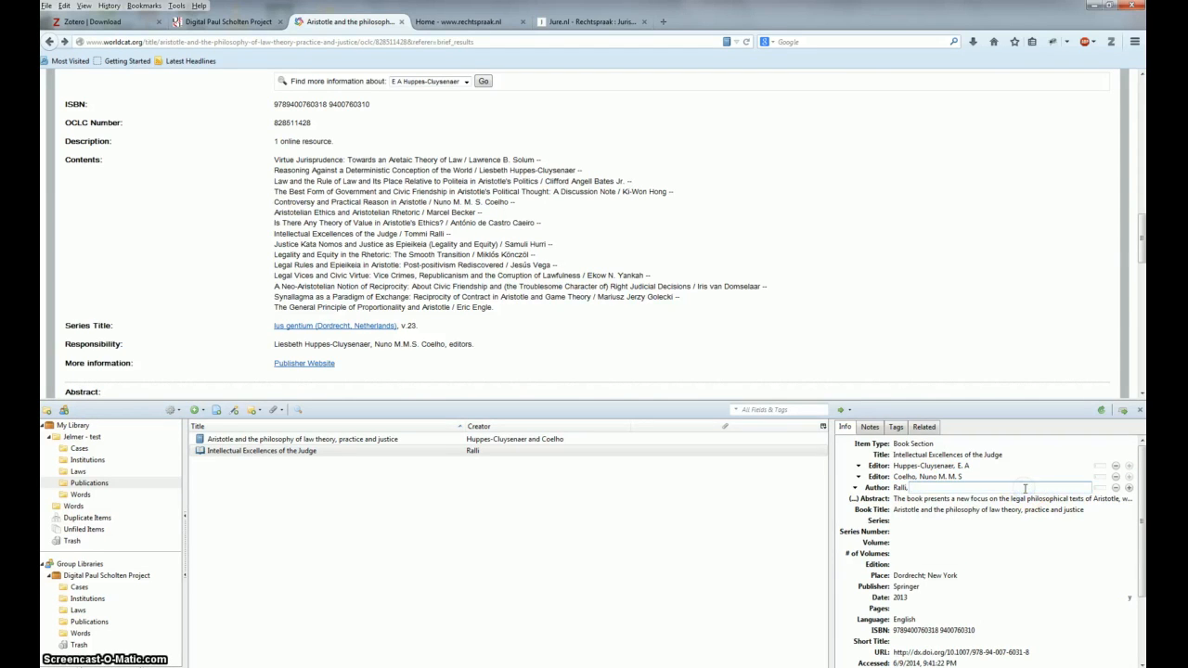
type("ommi")
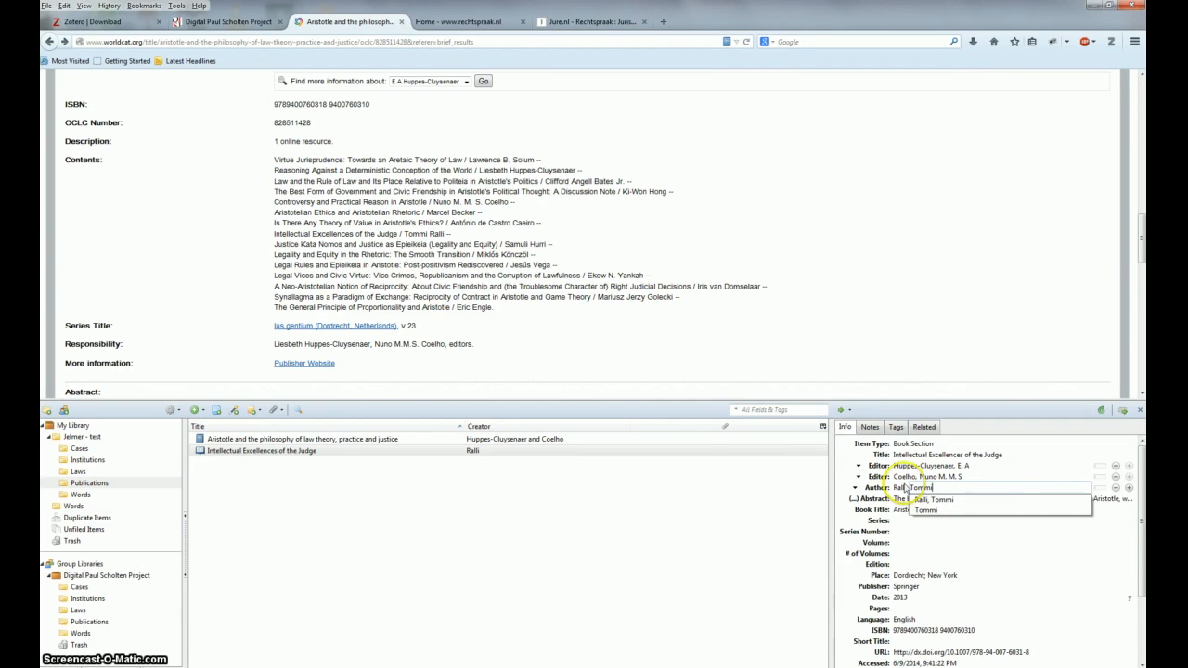
left_click(748, 517)
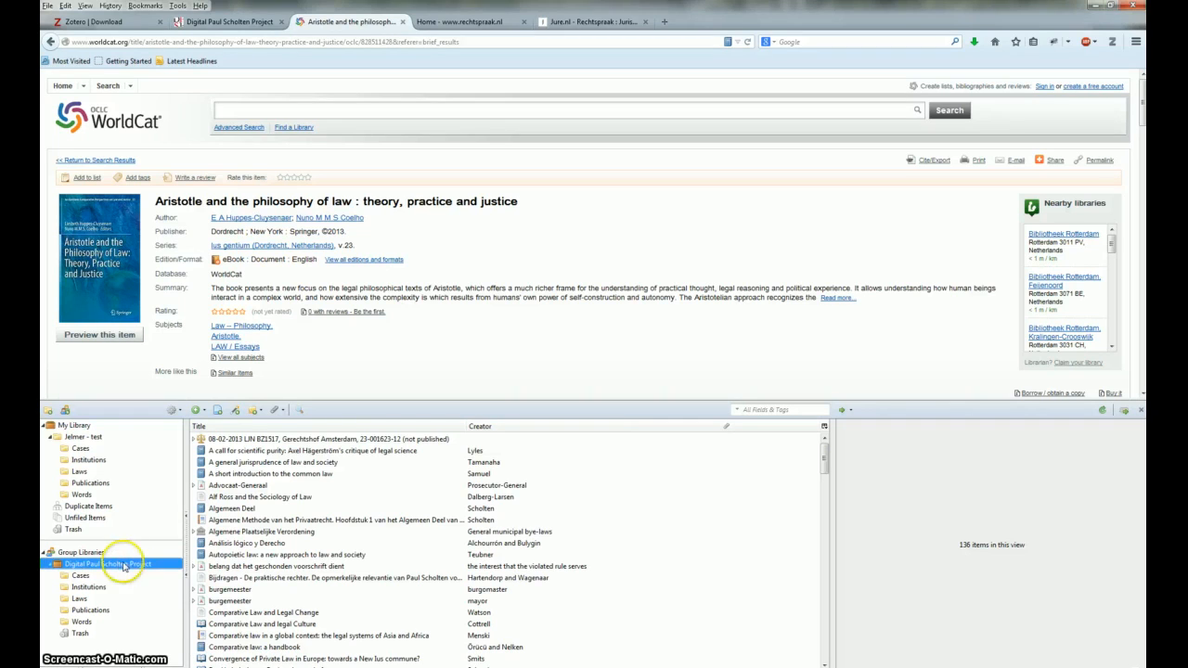
- Copy the 08-02-2013 LJN BZ1517 Gerechtshof Amsterdam case from the group's Cases into the personal Cases collection
left_click(80, 575)
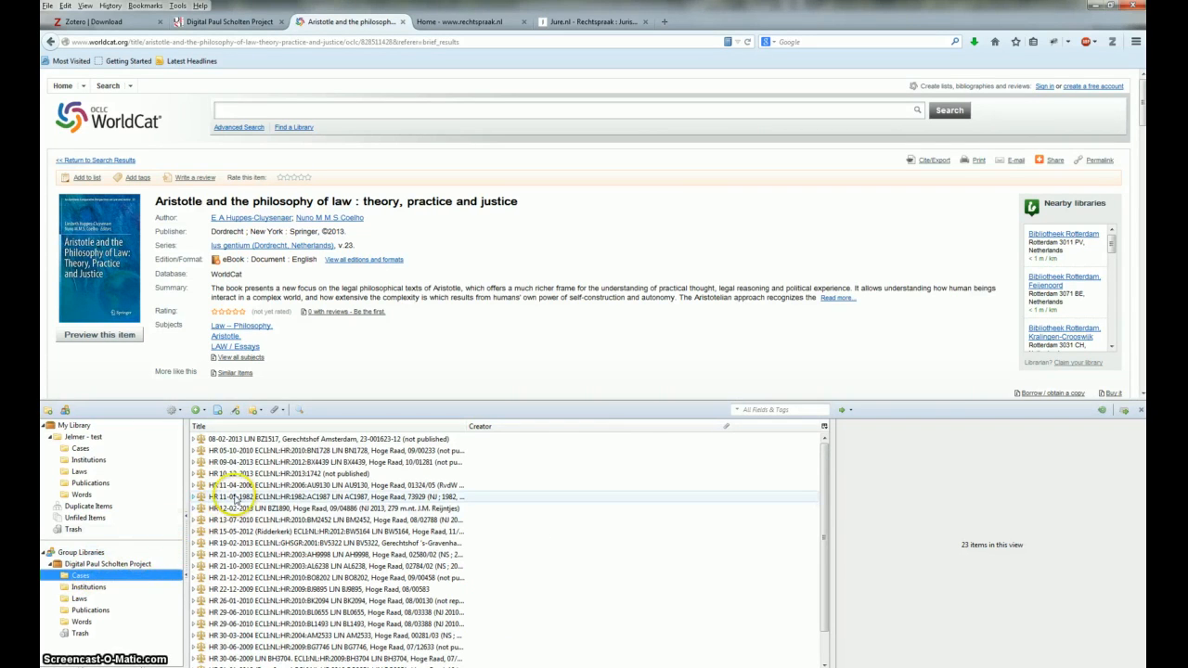
left_click(277, 441)
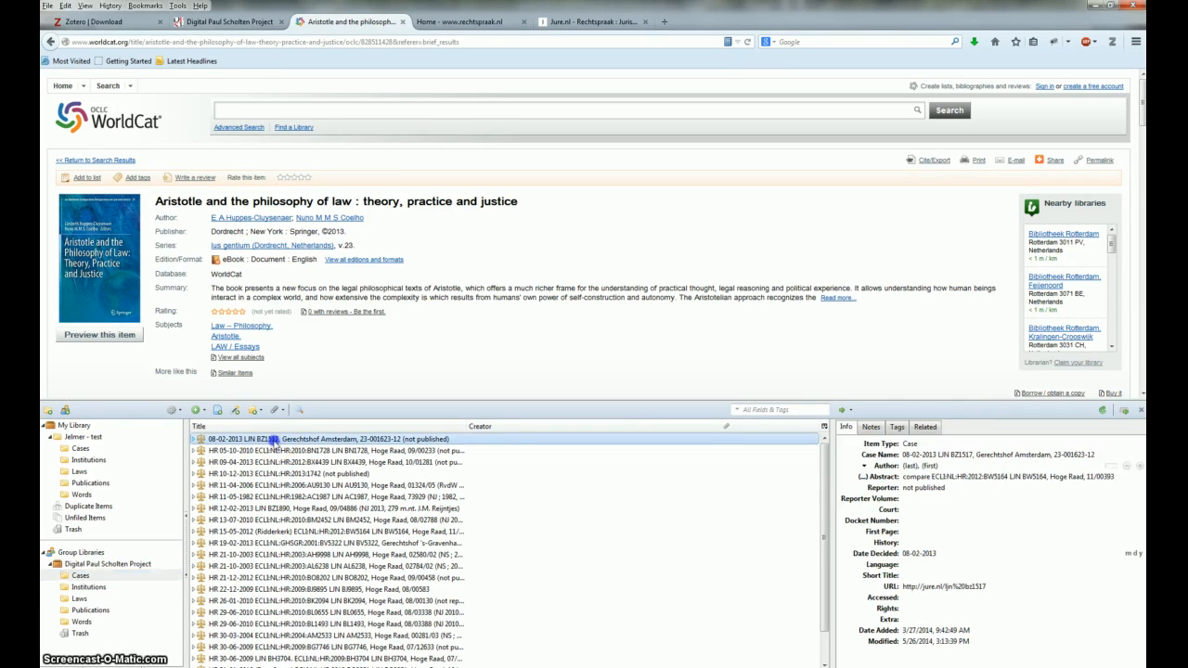
left_click_drag(274, 441, 79, 451)
left_click(80, 450)
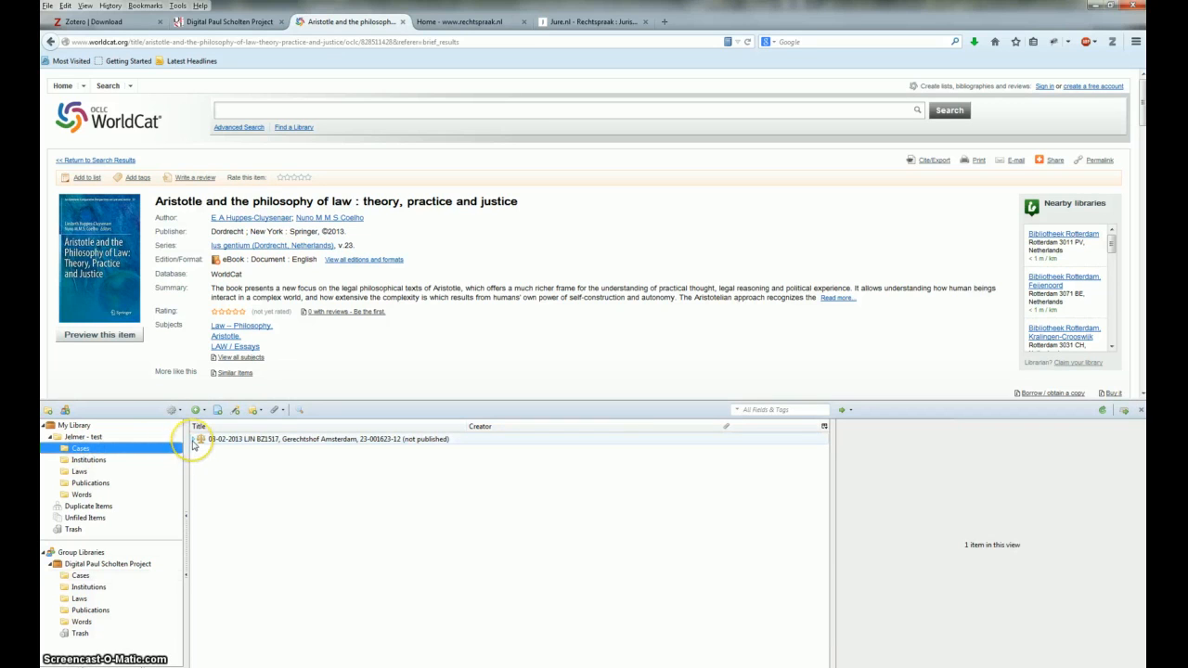
- Reveal the note attached to the copied case and add a new empty note to that case
left_click(193, 444)
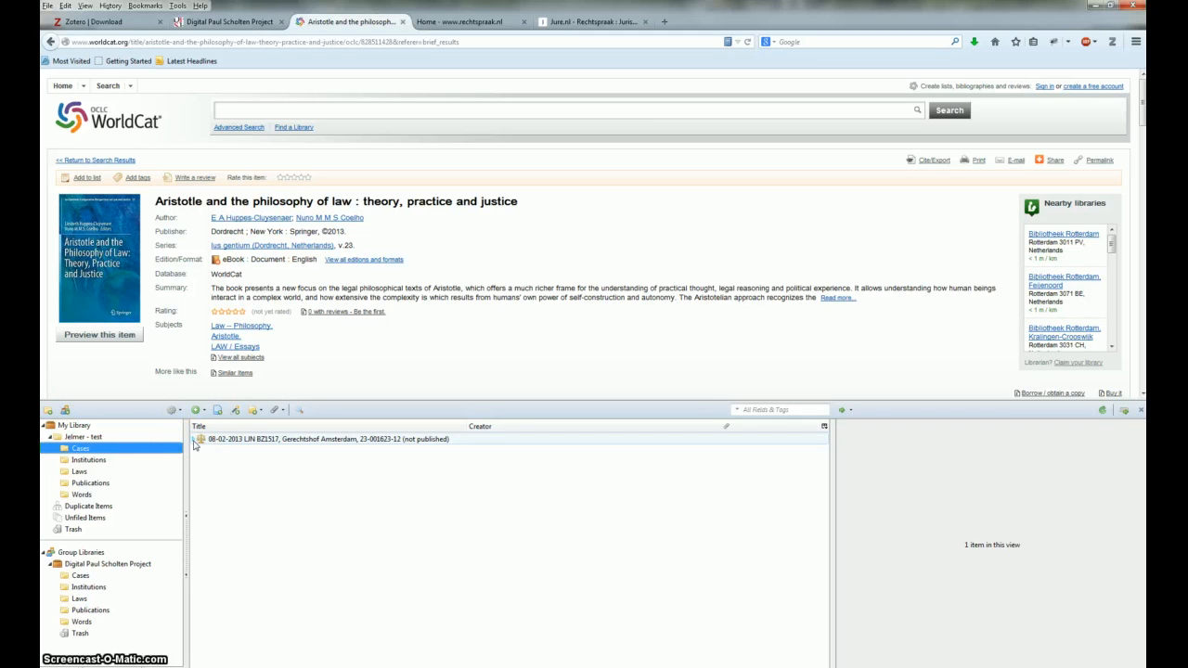
left_click(195, 444)
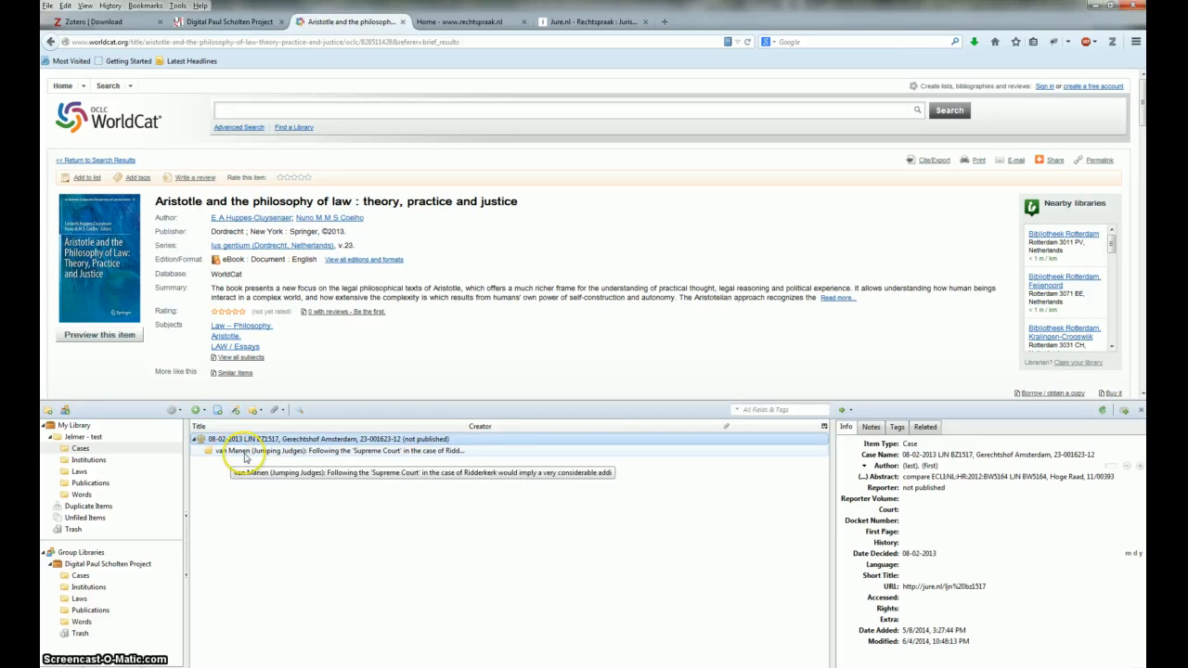
left_click(871, 429)
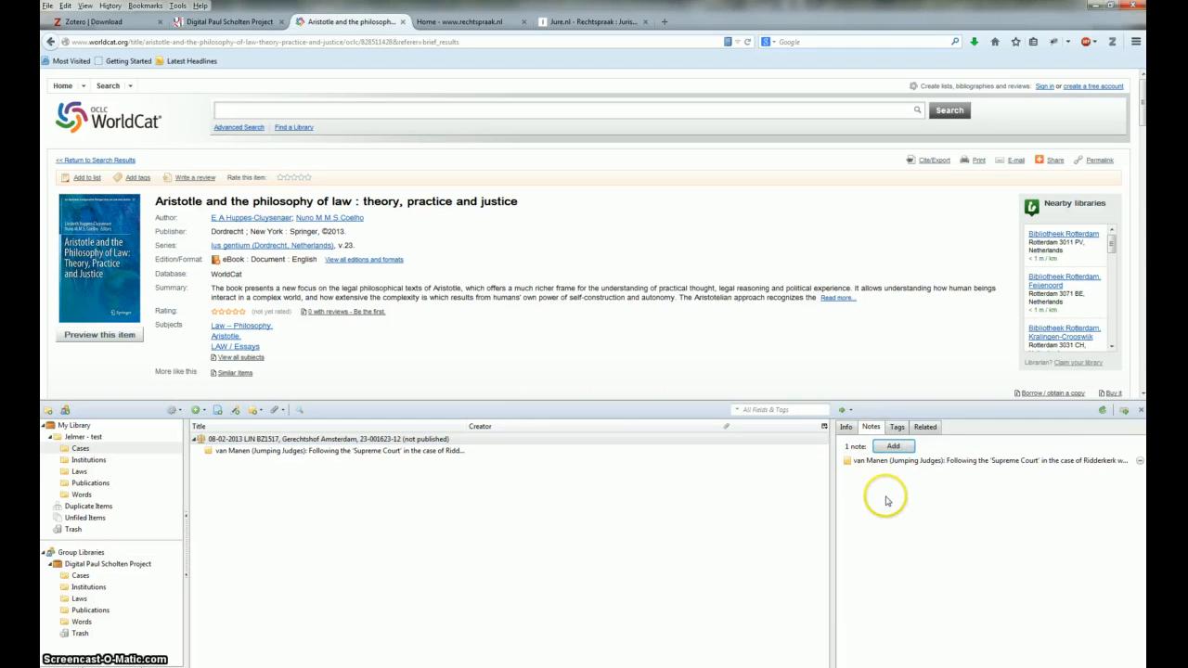
left_click(899, 447)
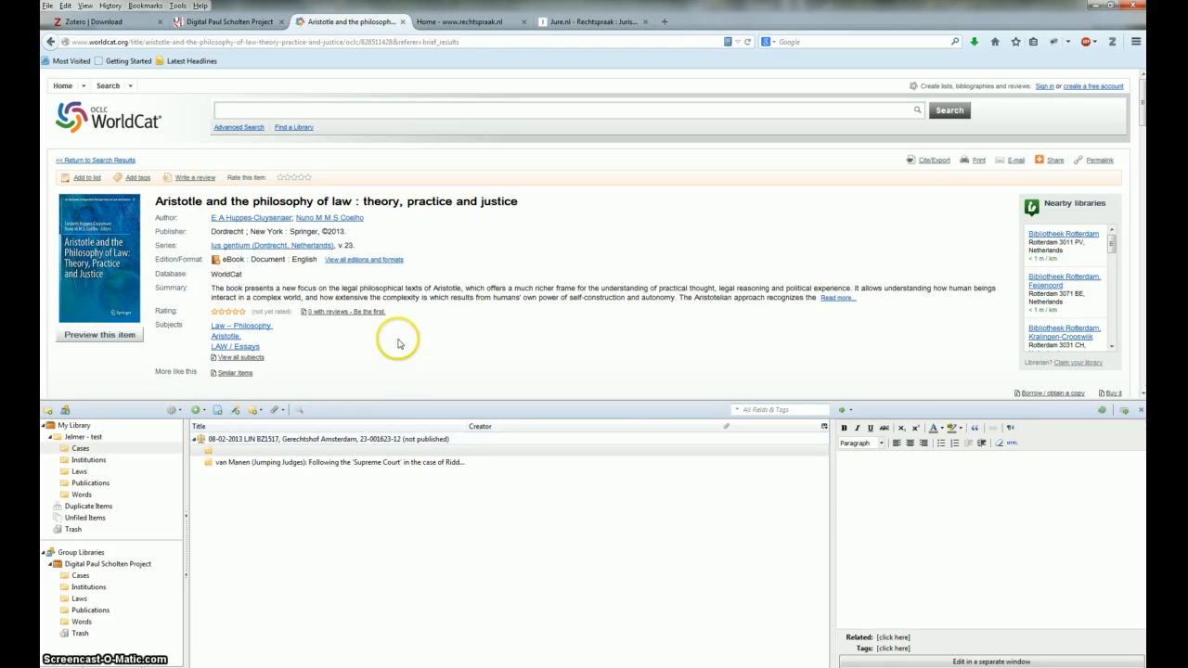
- View the open rechtspraak.nl and Jure.nl pages as sources for court decisions
left_click(439, 25)
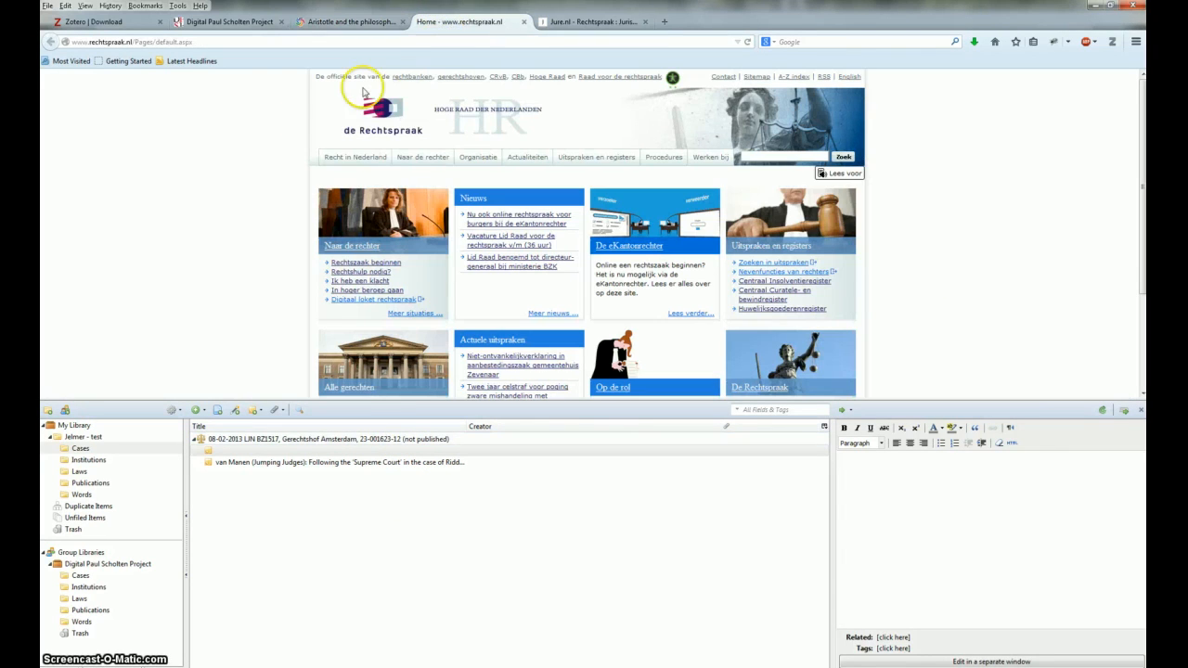
left_click(598, 23)
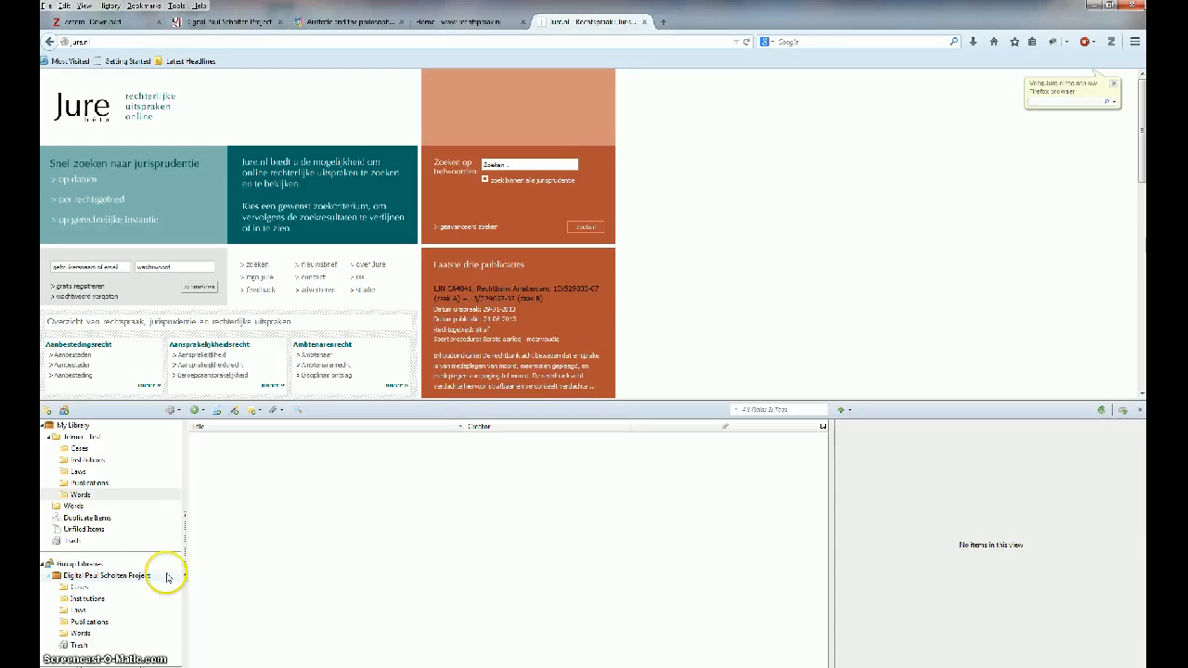
- Copy the "burgemeester" entry translated as "mayor" from the group's Words into the personal Words collection under Jelmer - test
left_click(89, 497)
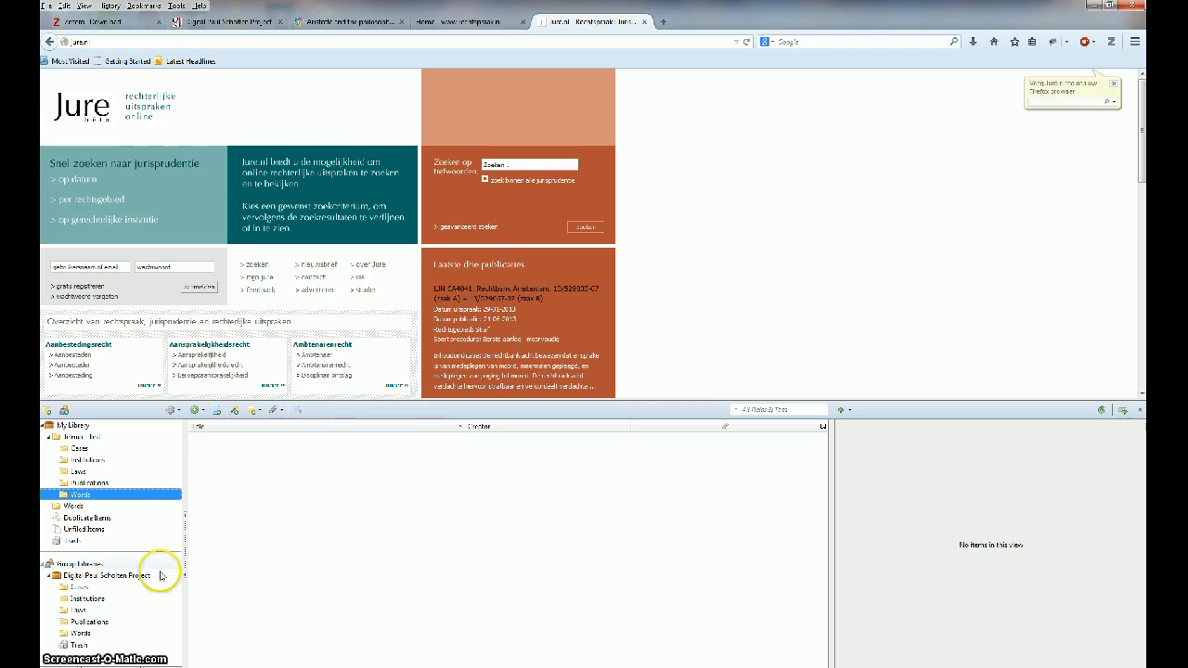
left_click(82, 633)
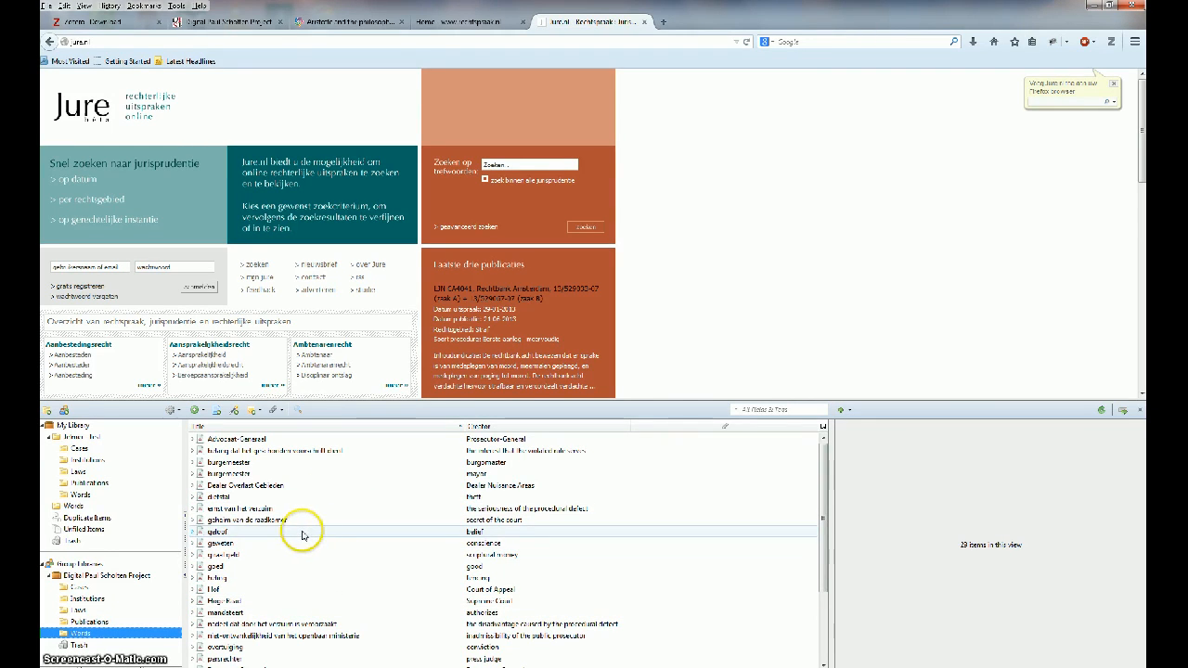
left_click(232, 462)
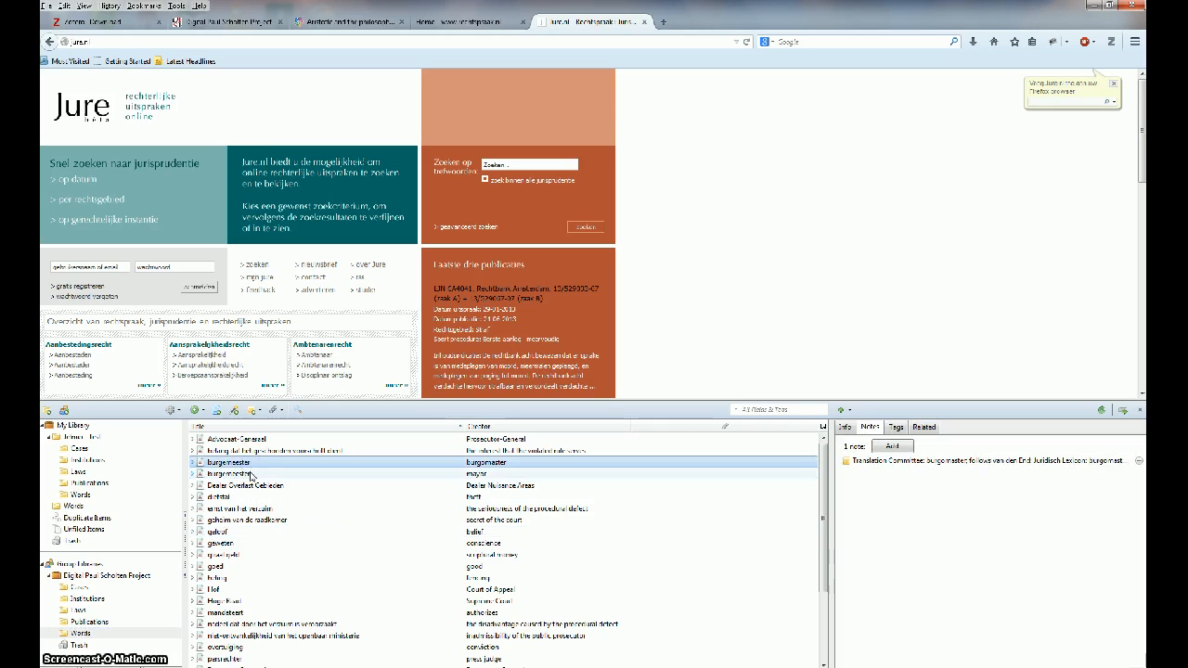
left_click(251, 474)
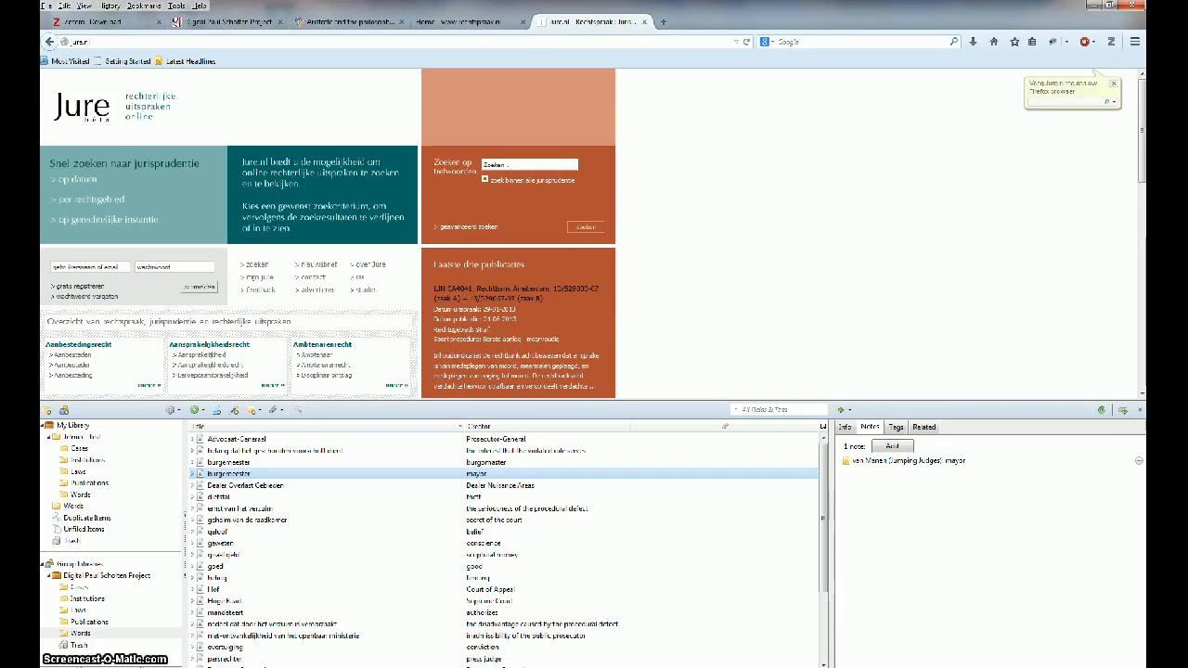
left_click(244, 474)
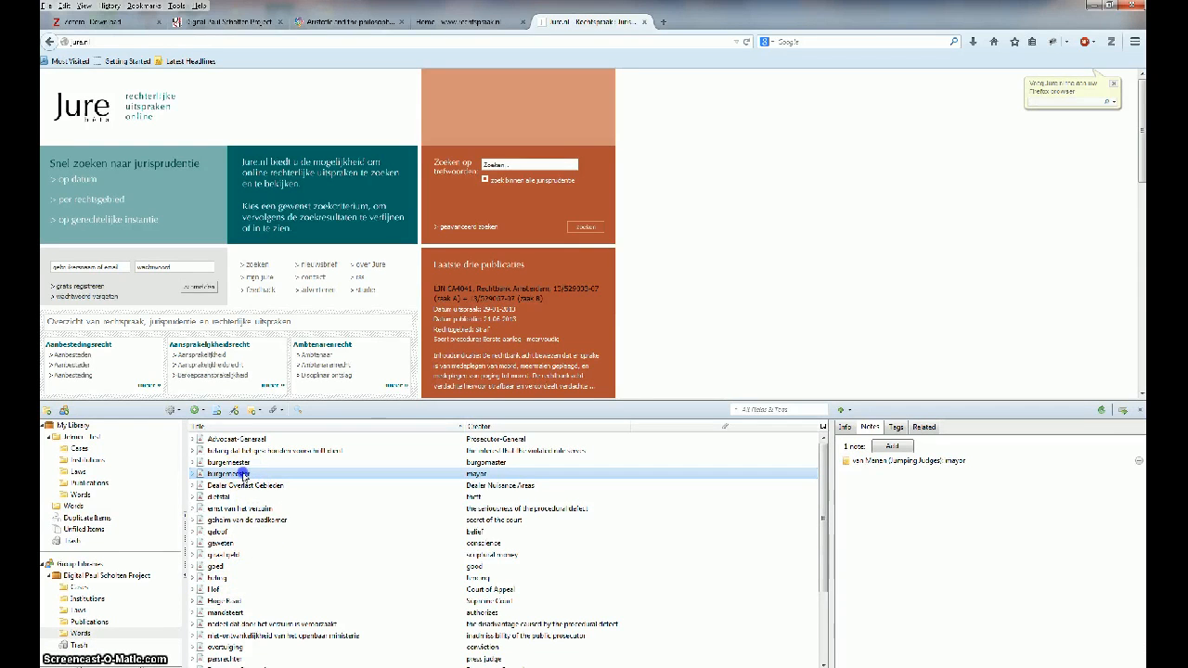
left_click(93, 500)
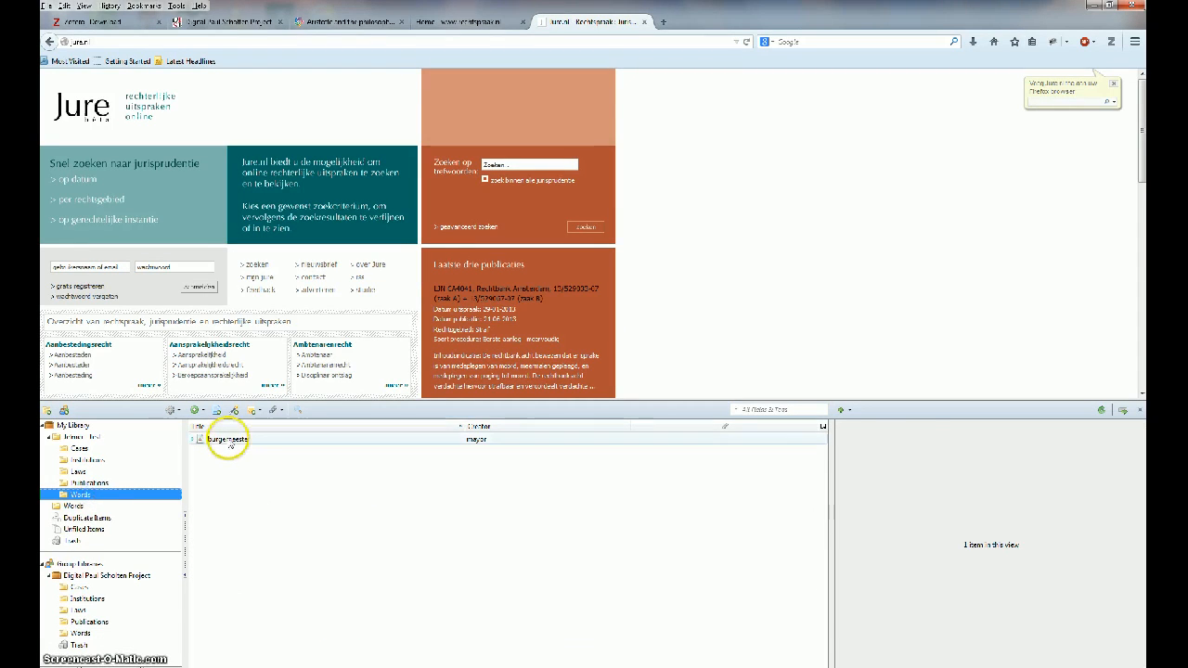
- Add a new empty note to the "burgemeester" entry in the personal Words collection
left_click(225, 438)
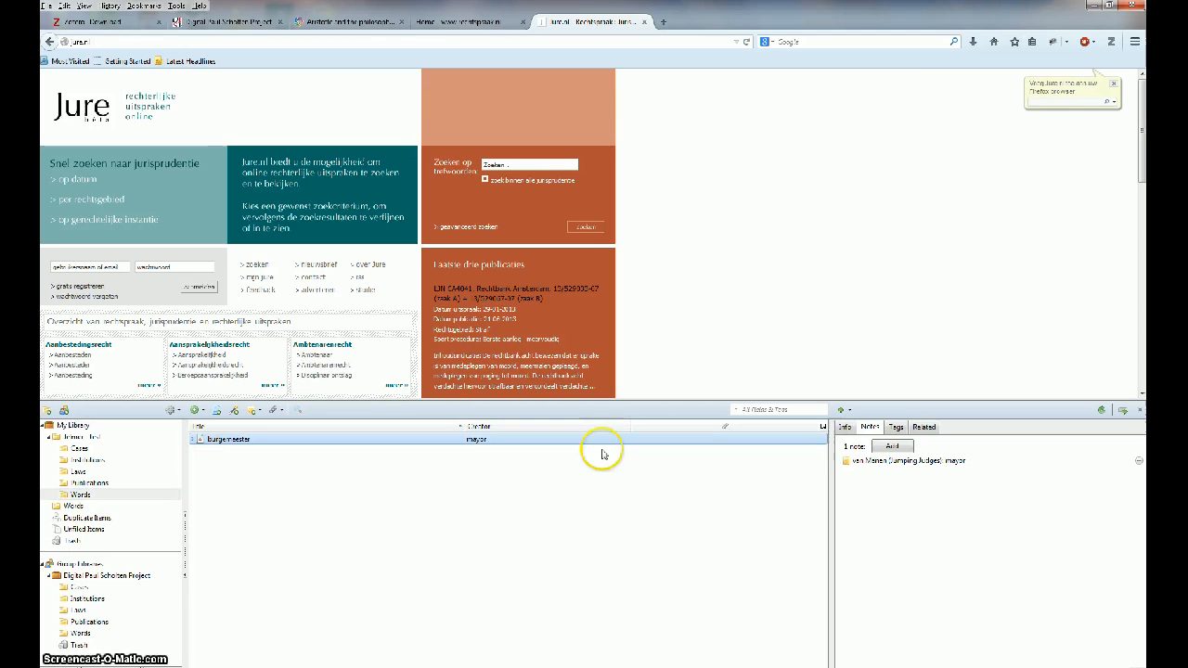
left_click(892, 446)
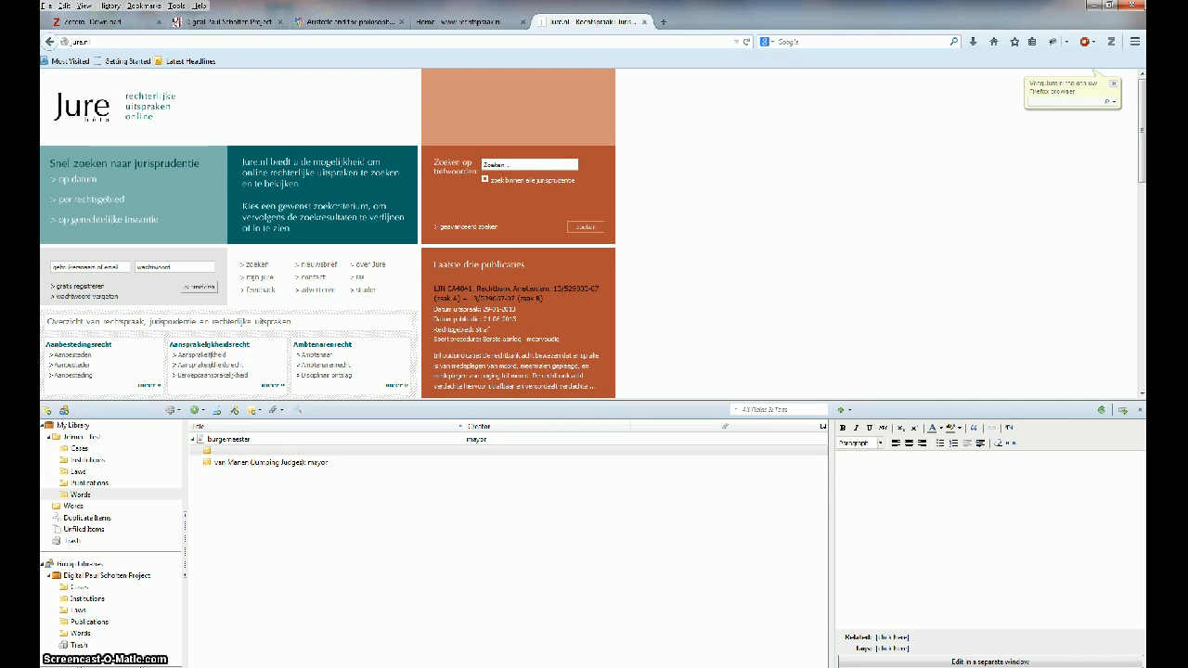
key("ctrl+shift+n")
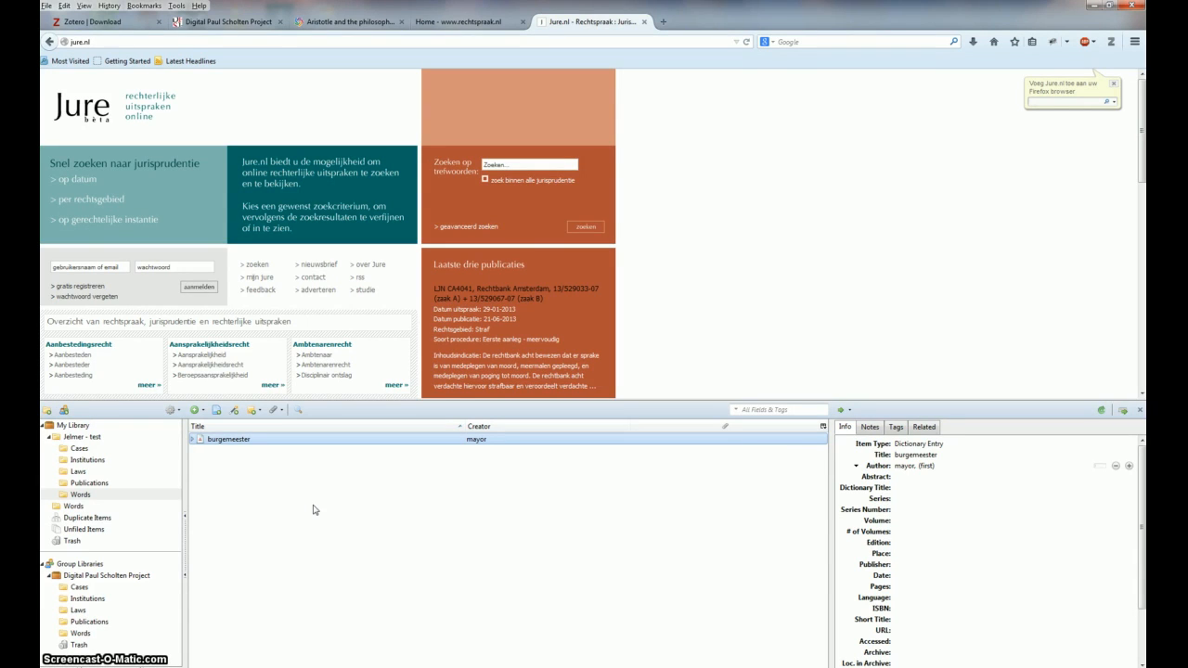
- Create a new Dictionary Entry in the personal Words collection with the title "sprong"
left_click(288, 501)
left_click(197, 410)
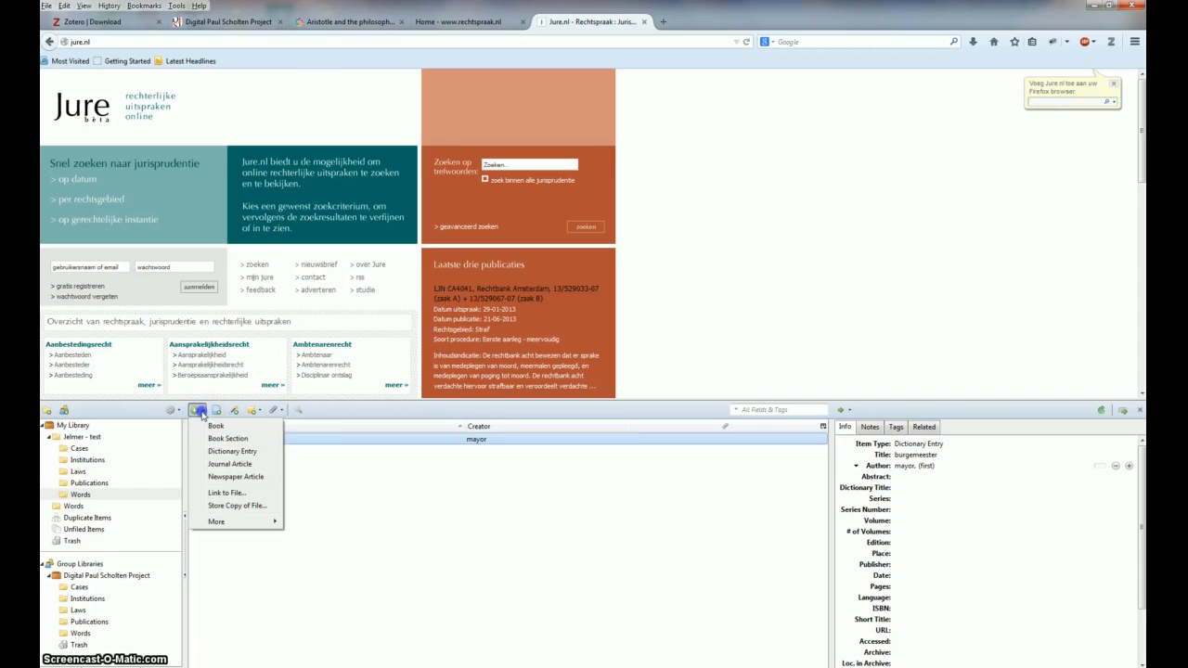
left_click(225, 451)
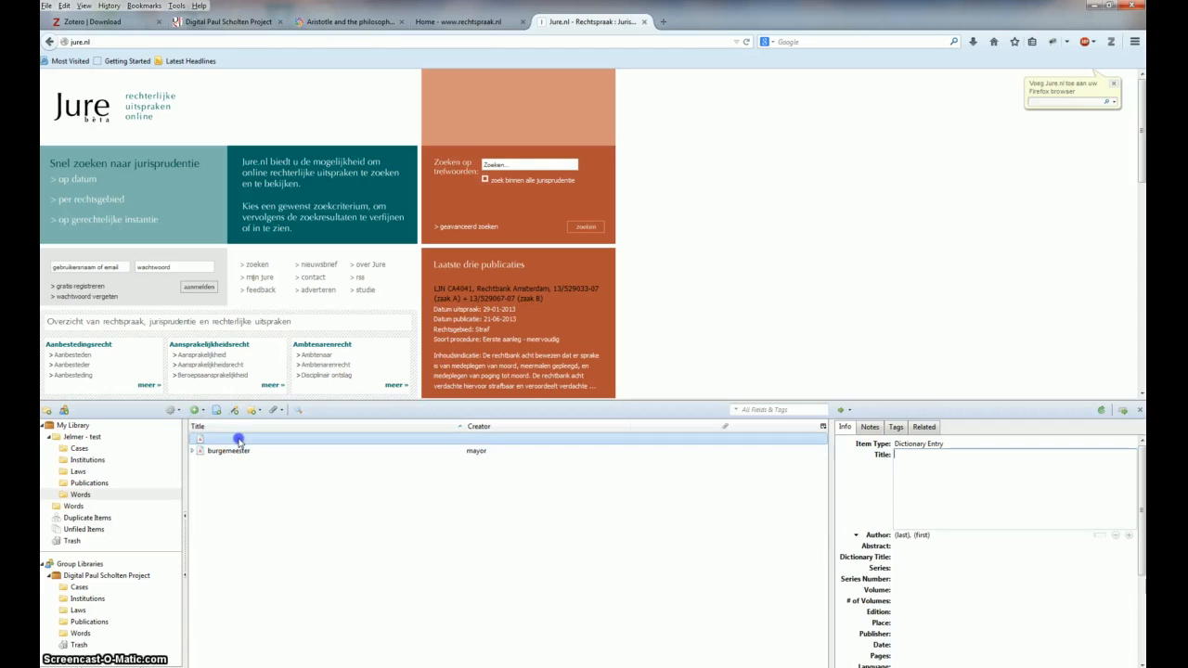
left_click(902, 456)
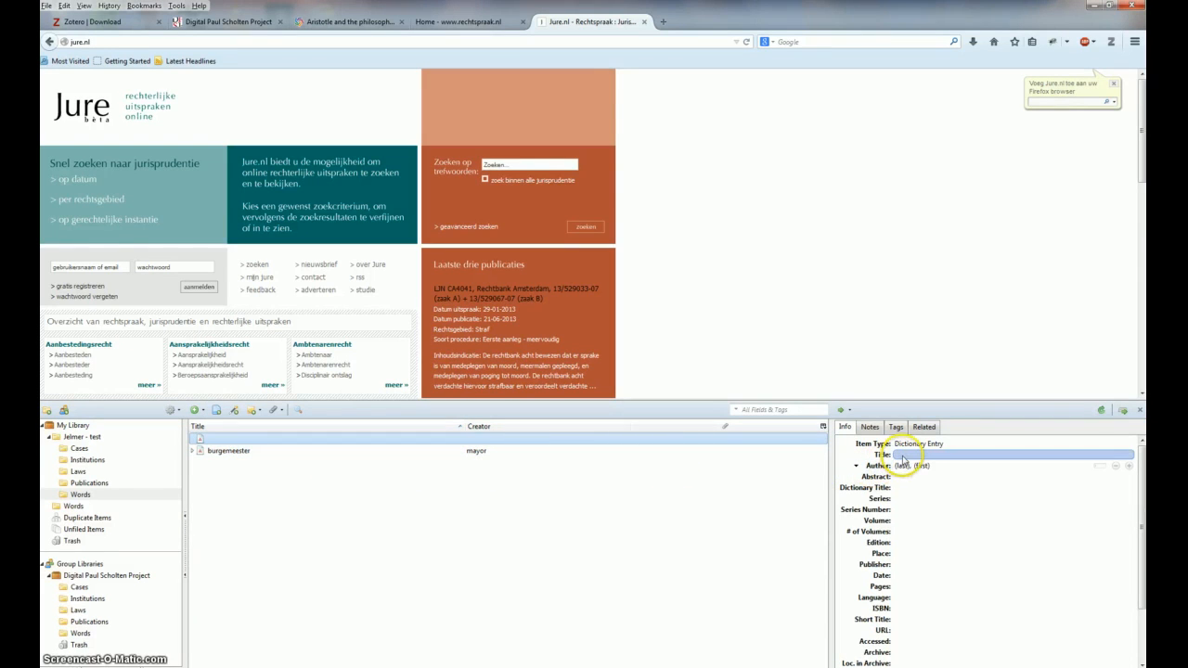
left_click(902, 456)
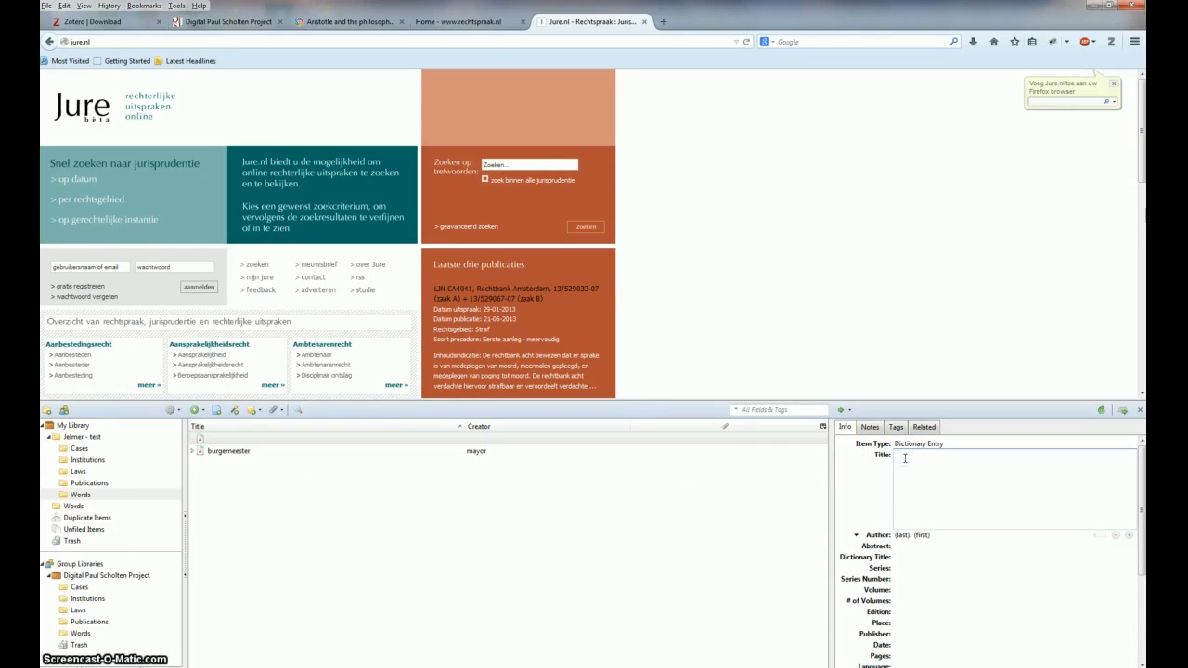
type("sprong")
- Enter the English translation "lope" as the author's last name of the "sprong" entry
left_click(900, 533)
left_click(902, 465)
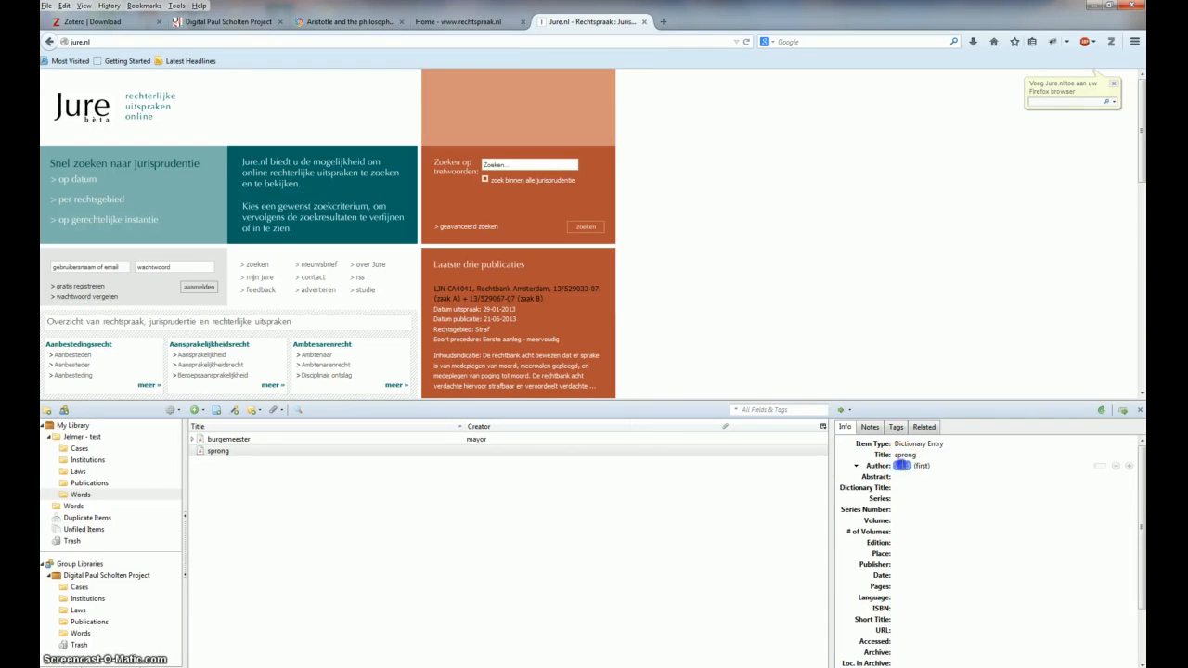
type("lope")
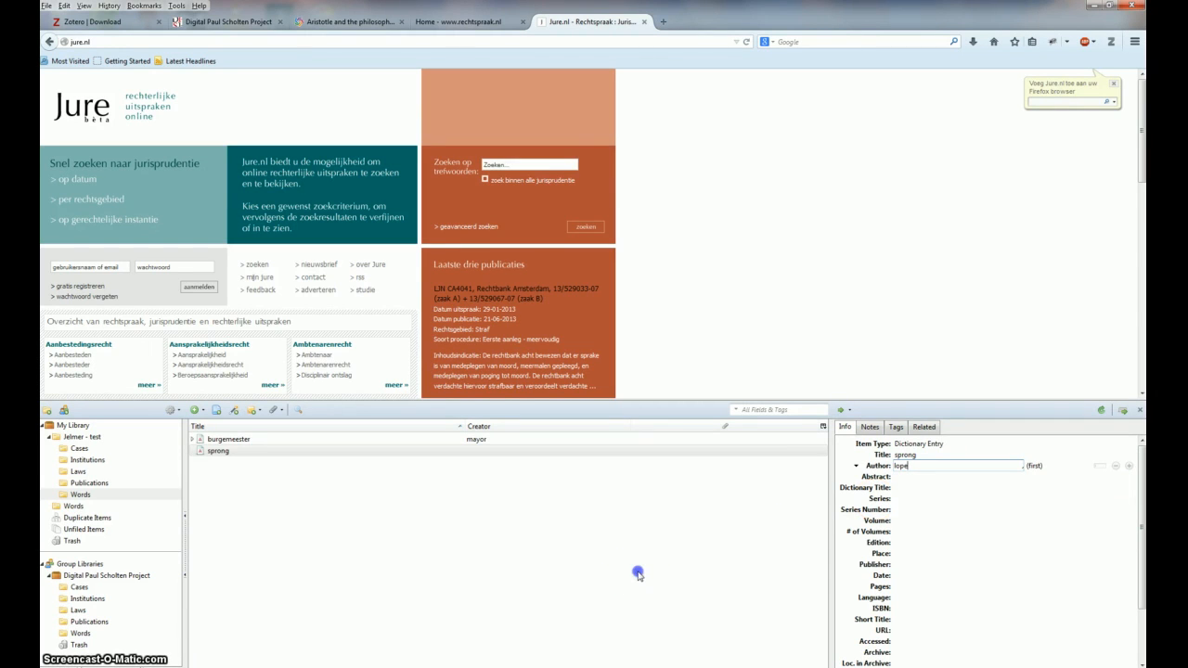
- Add a new empty note to the "sprong" dictionary entry
left_click(861, 434)
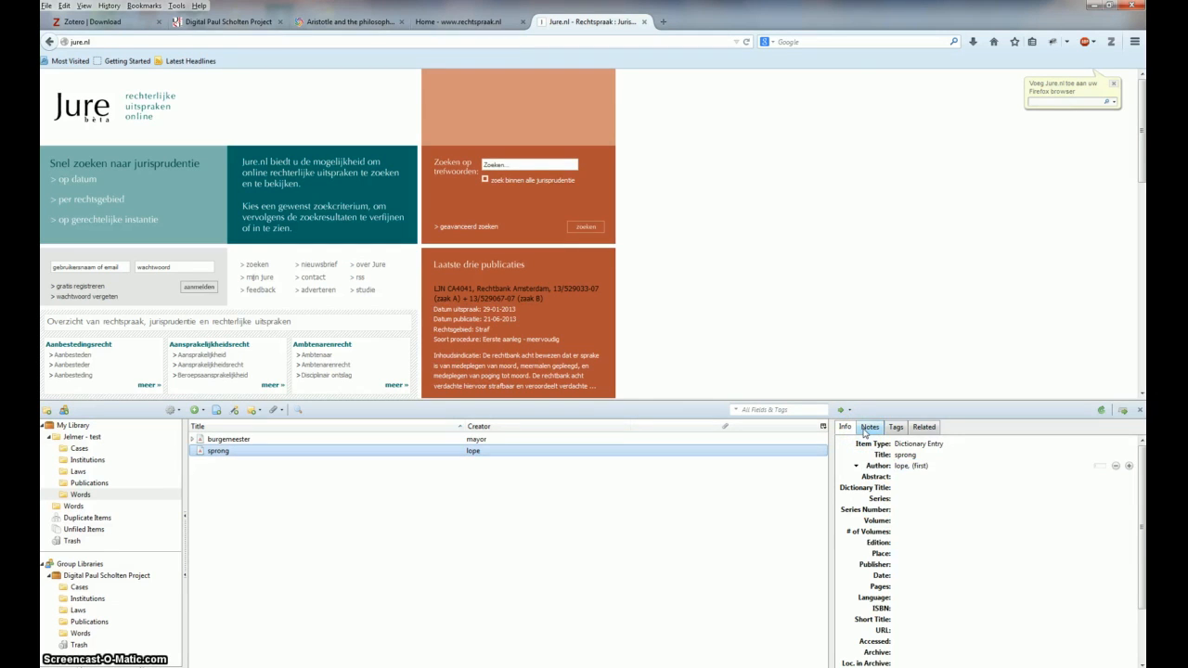
left_click(867, 428)
left_click(891, 447)
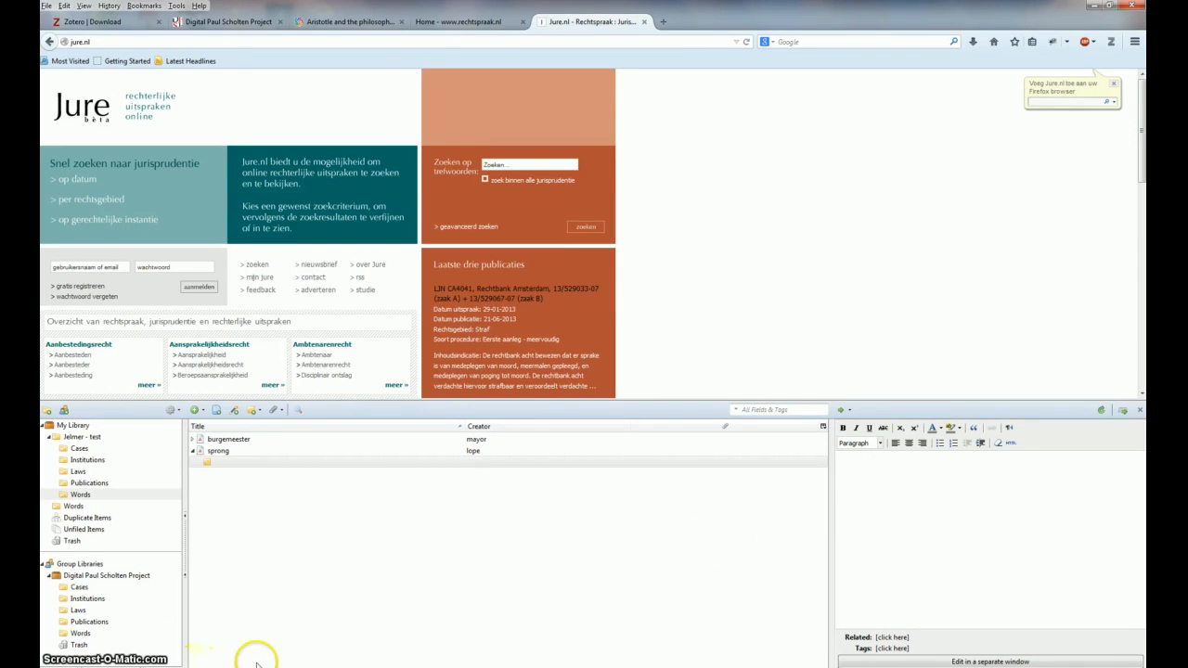
- View the contents of the personal Laws and Institutions collections
left_click(111, 471)
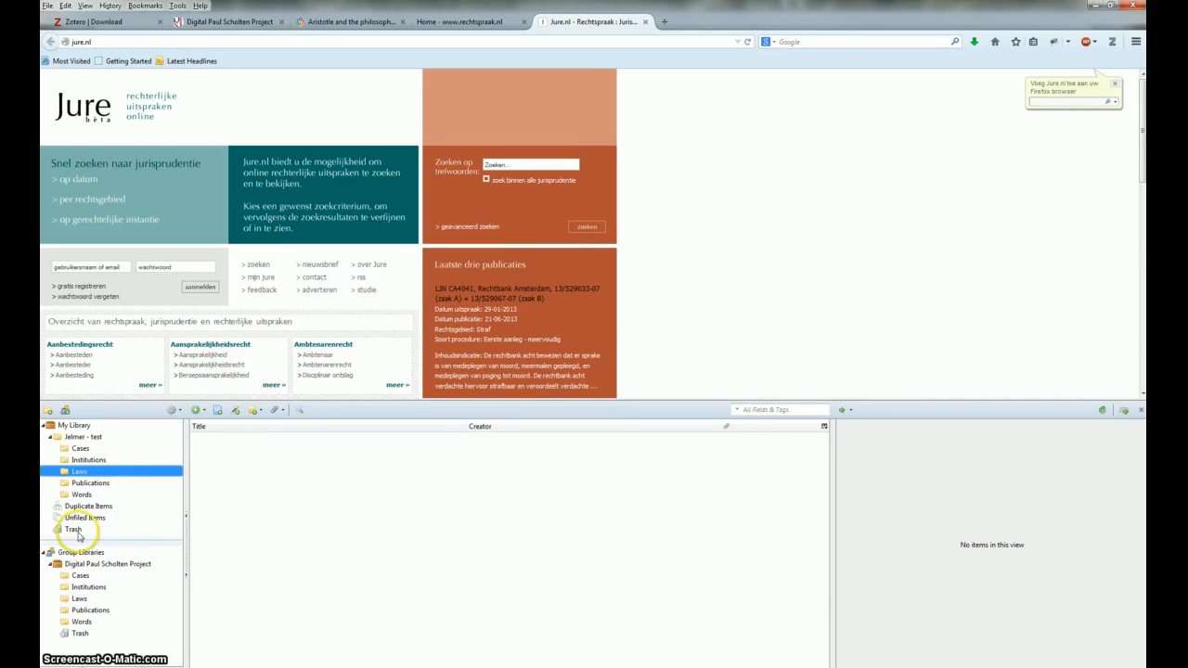
left_click(86, 460)
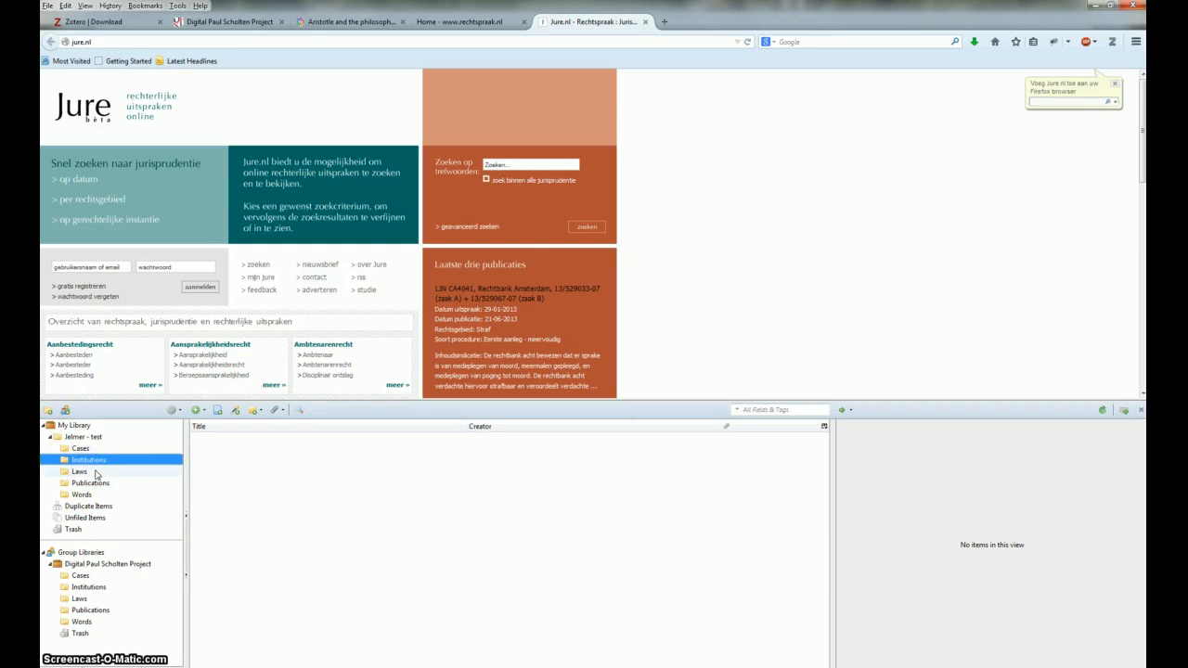
- Copy "Journal publishing important judicial decisions" from the group's Institutions collection into the personal Institutions collection and view the copied item's notes
left_click(90, 586)
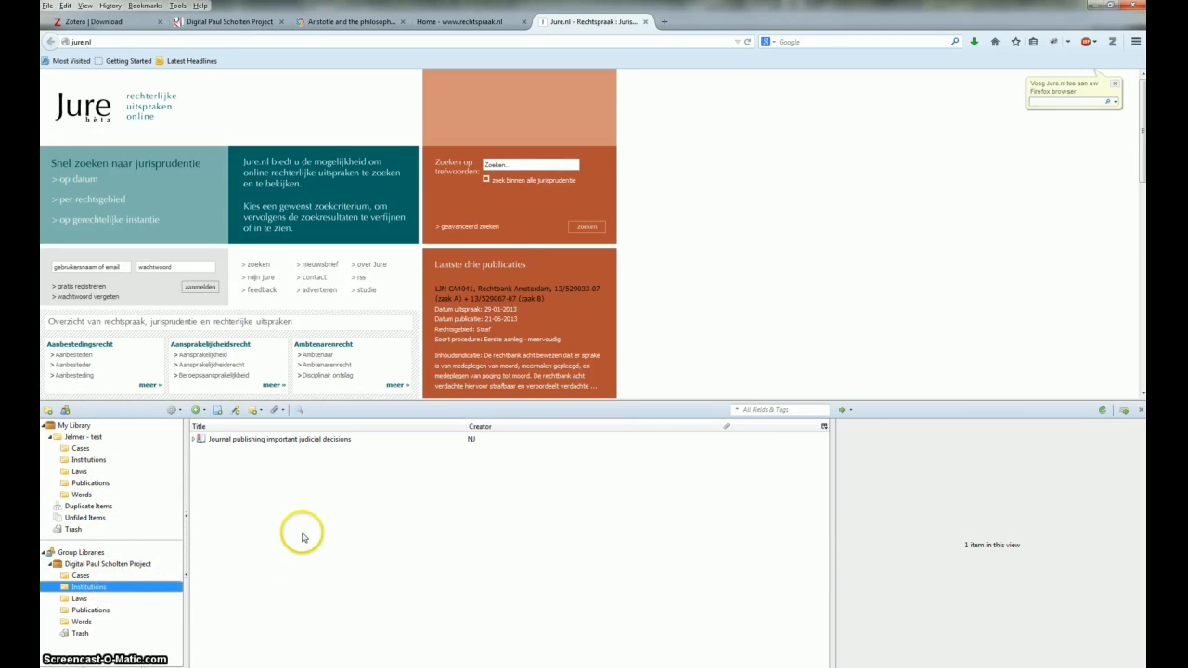
left_click(295, 442)
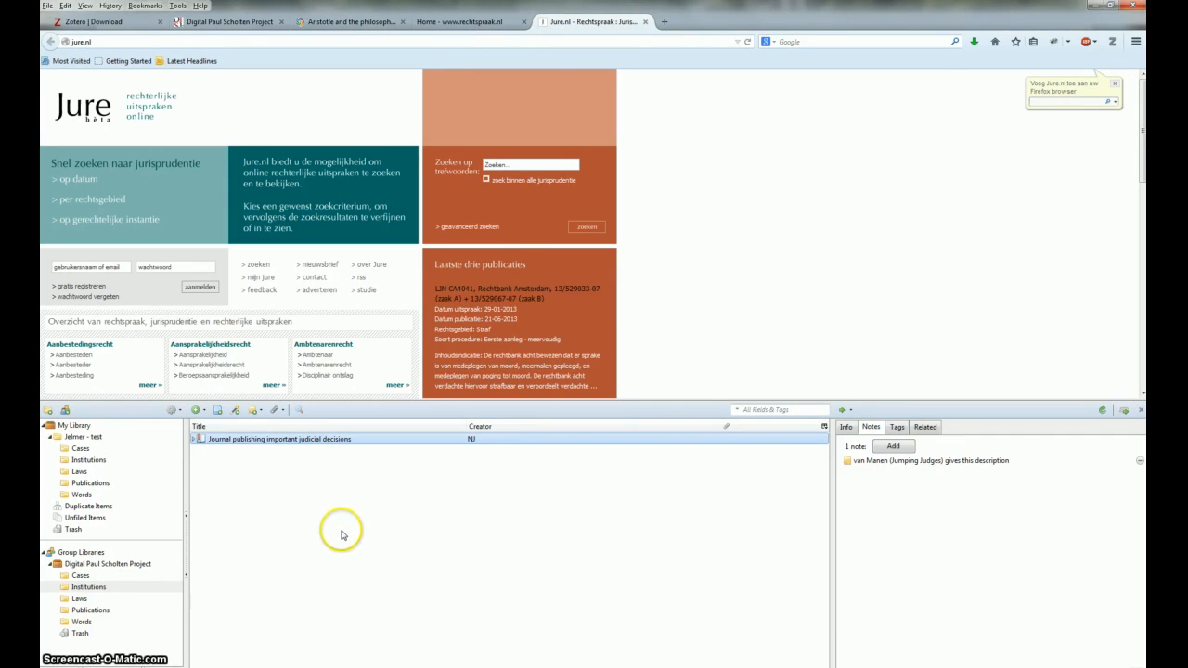
left_click(219, 440)
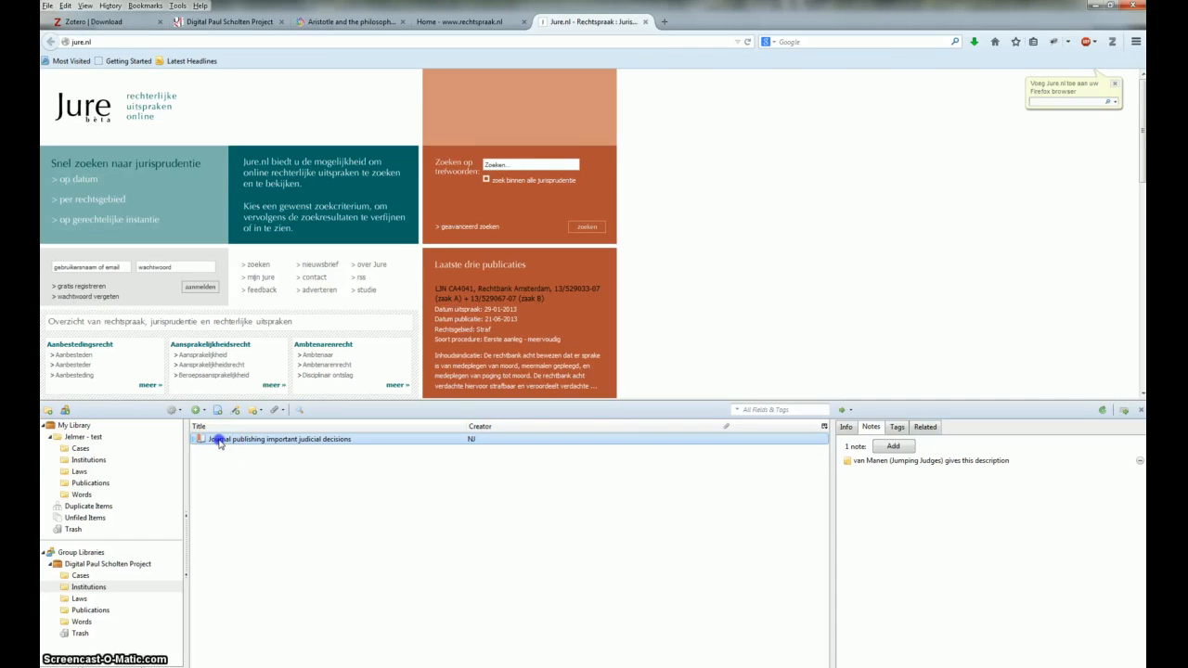
left_click_drag(219, 440, 88, 459)
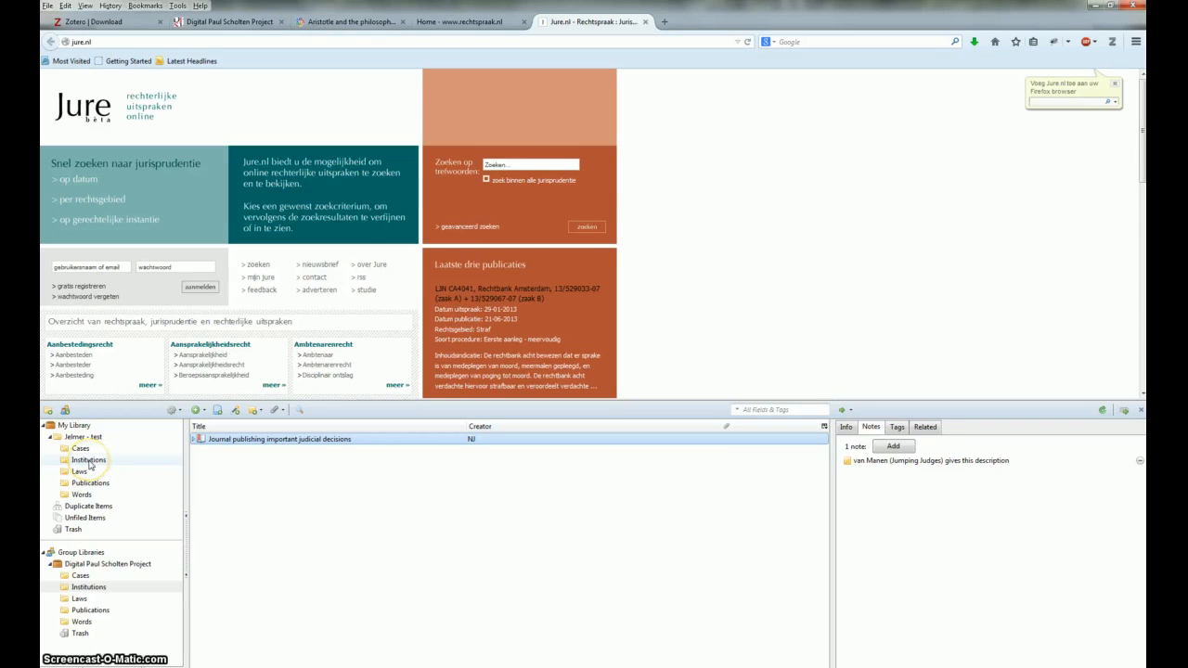
left_click(90, 464)
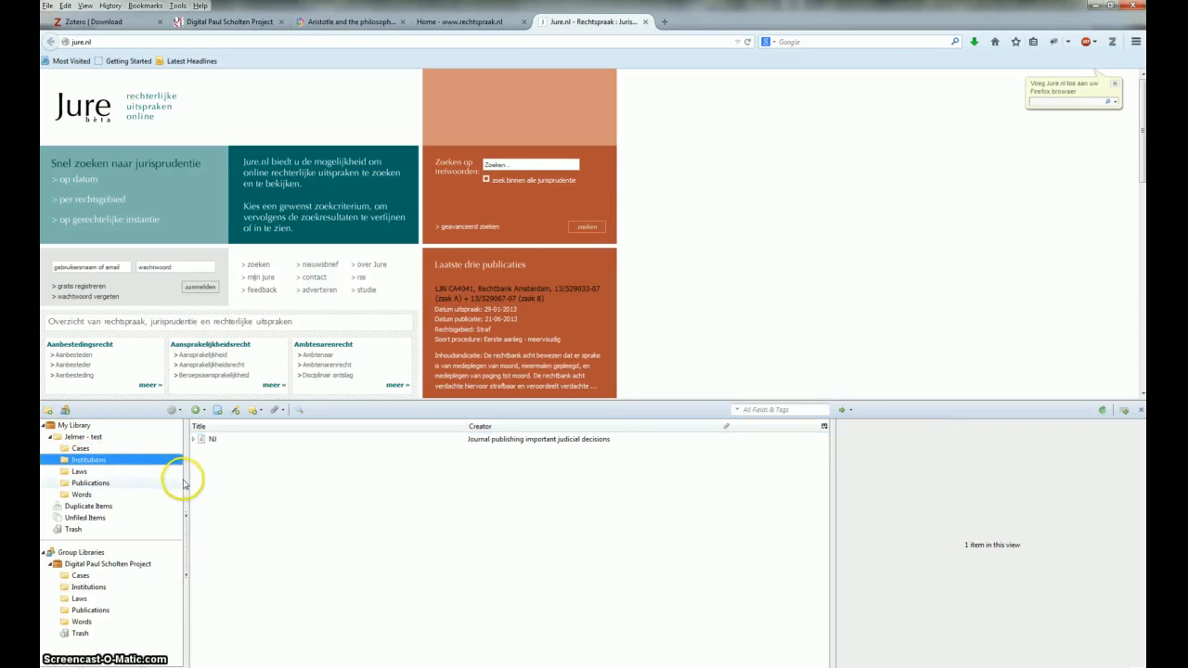
left_click(224, 442)
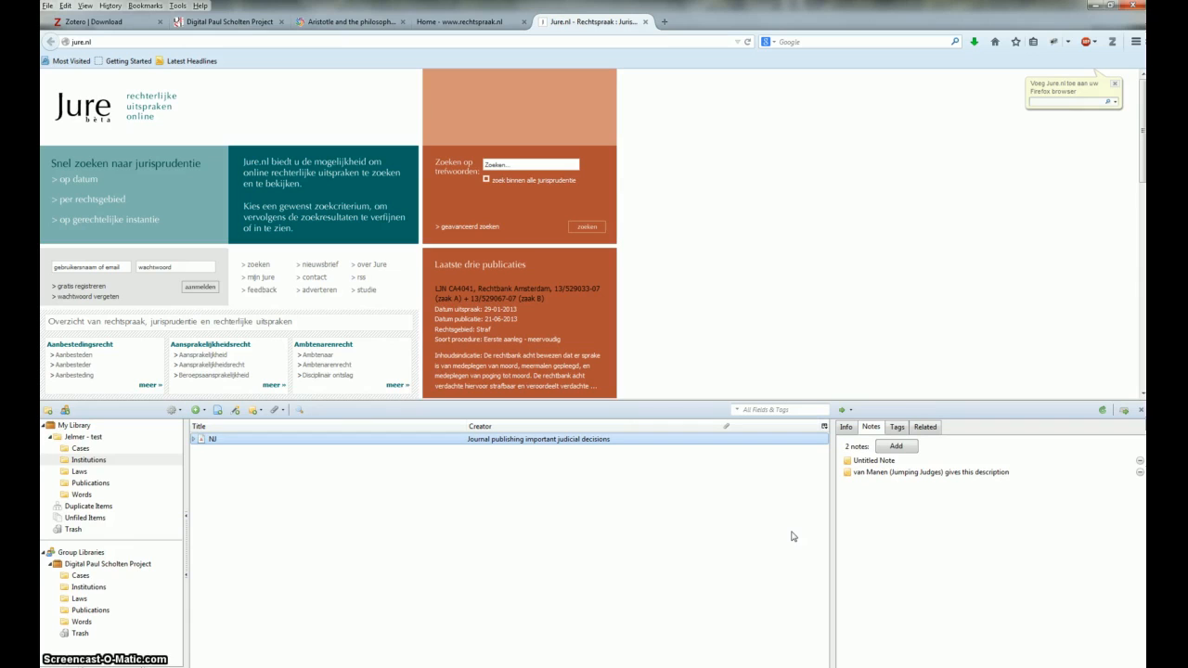
- Create a new blank Dictionary Entry in the personal Institutions collection
left_click(195, 410)
left_click(209, 436)
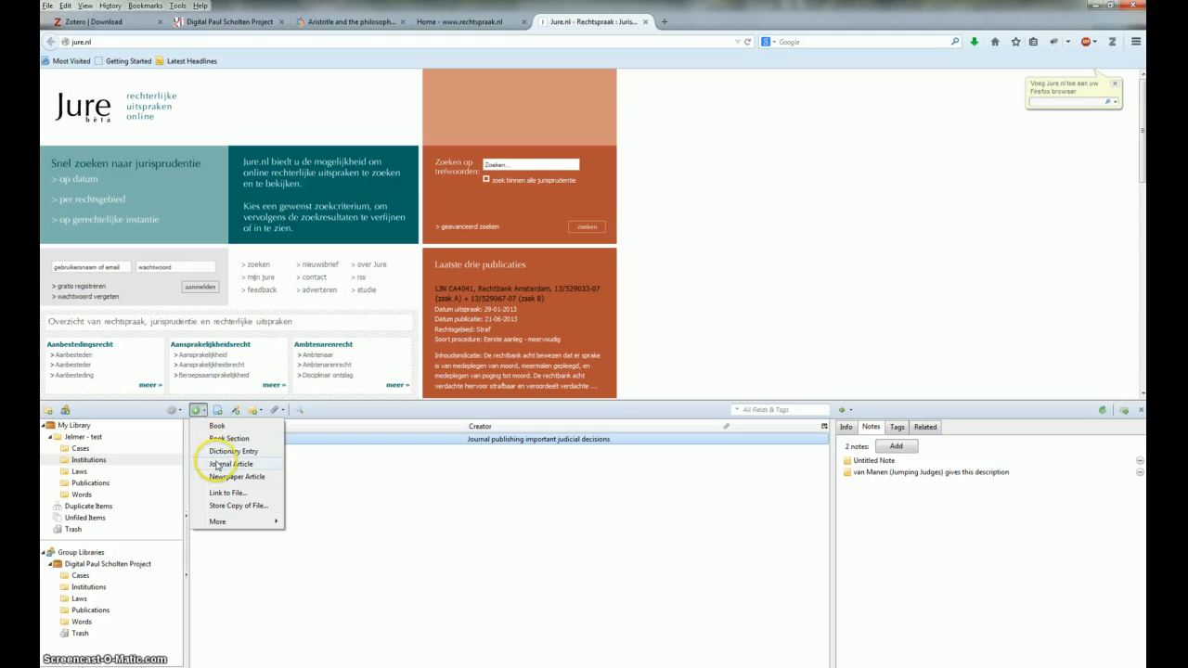
left_click(223, 451)
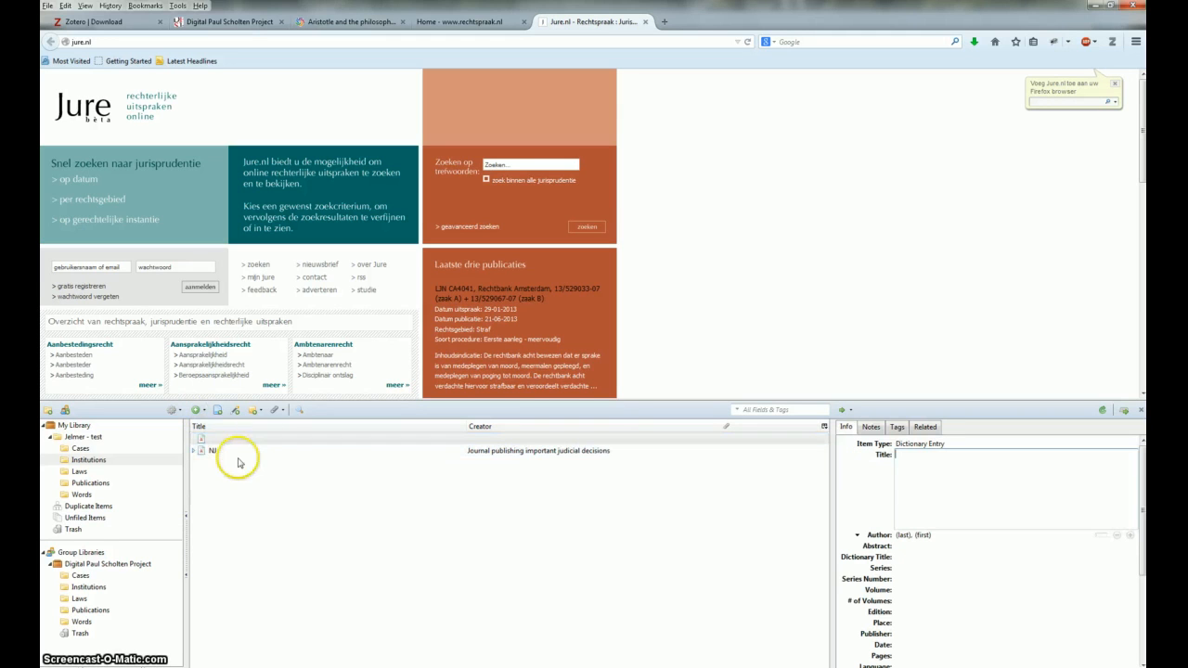